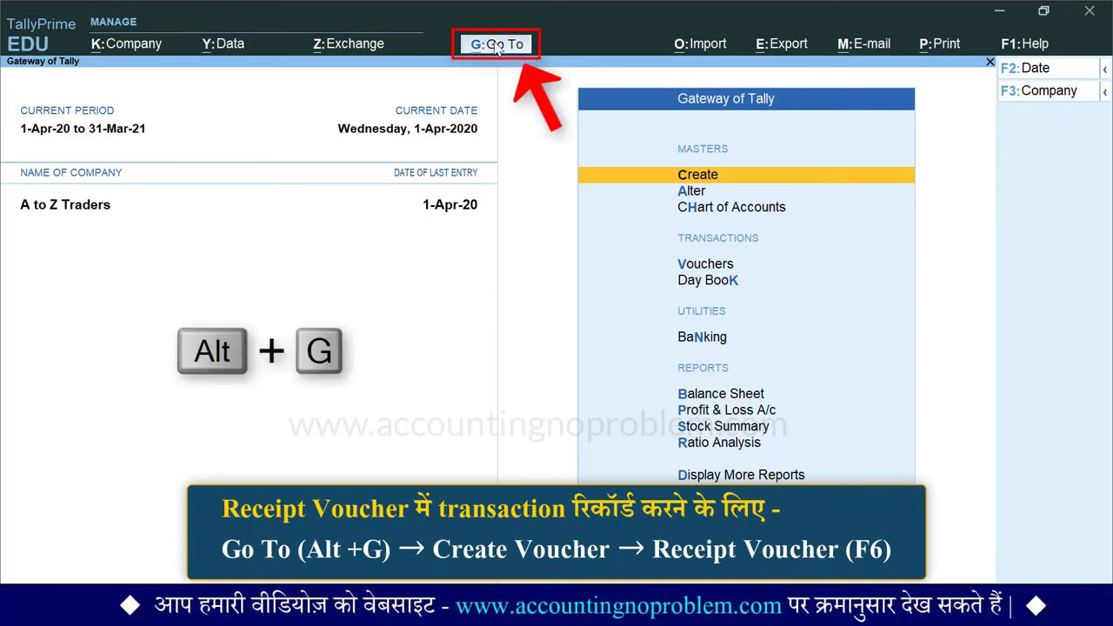
- Open a new receipt voucher for A to Z Traders and set its date to 1/5
key(alt+g)
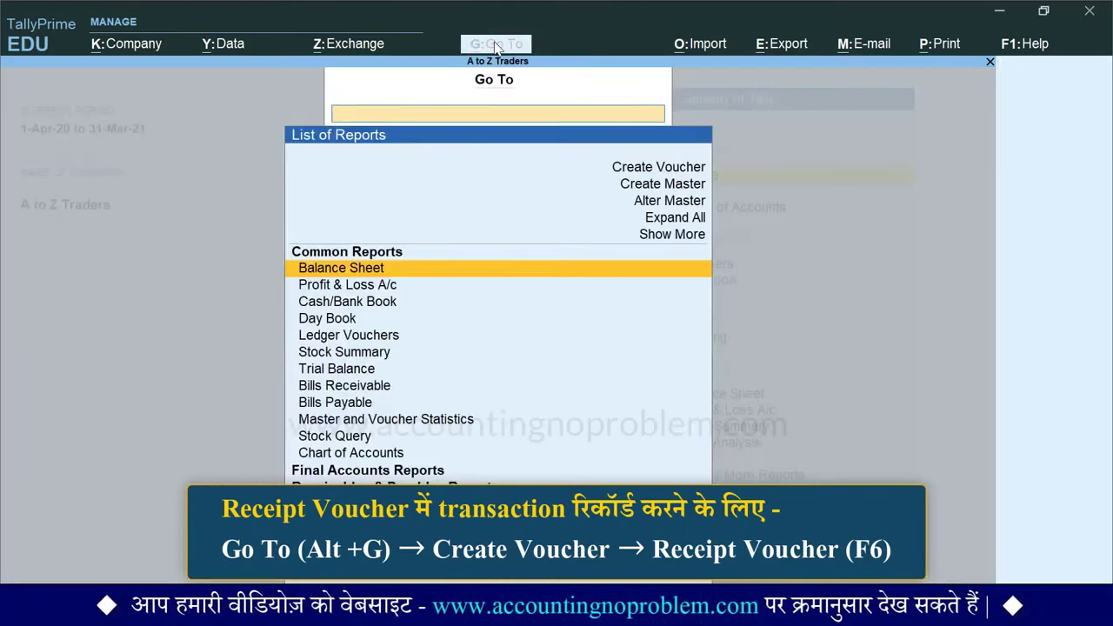
click(633, 172)
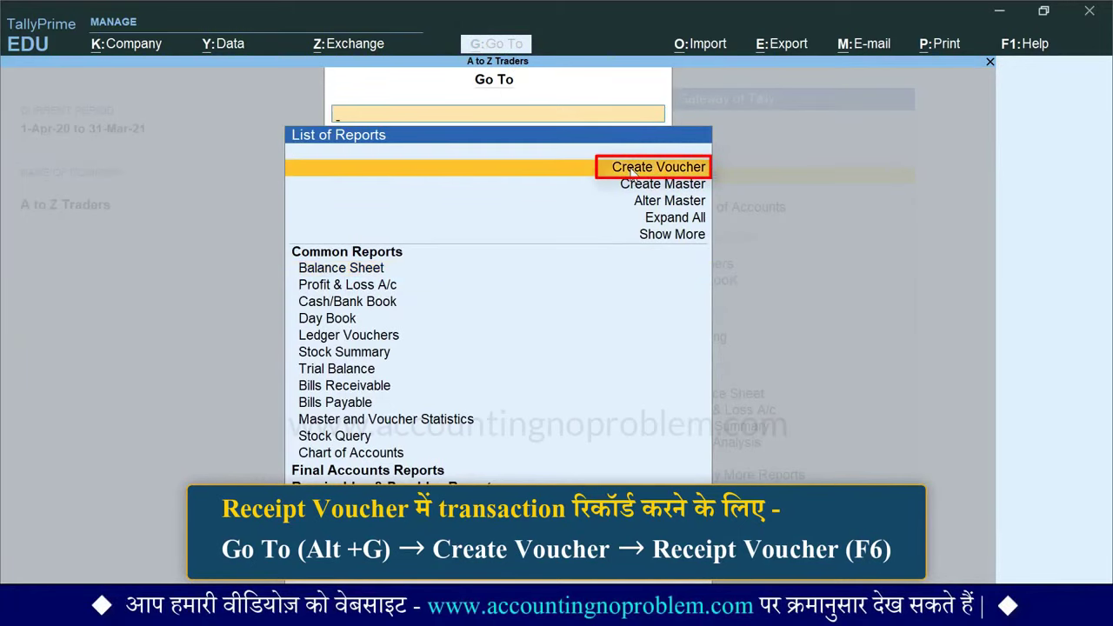
key(Return)
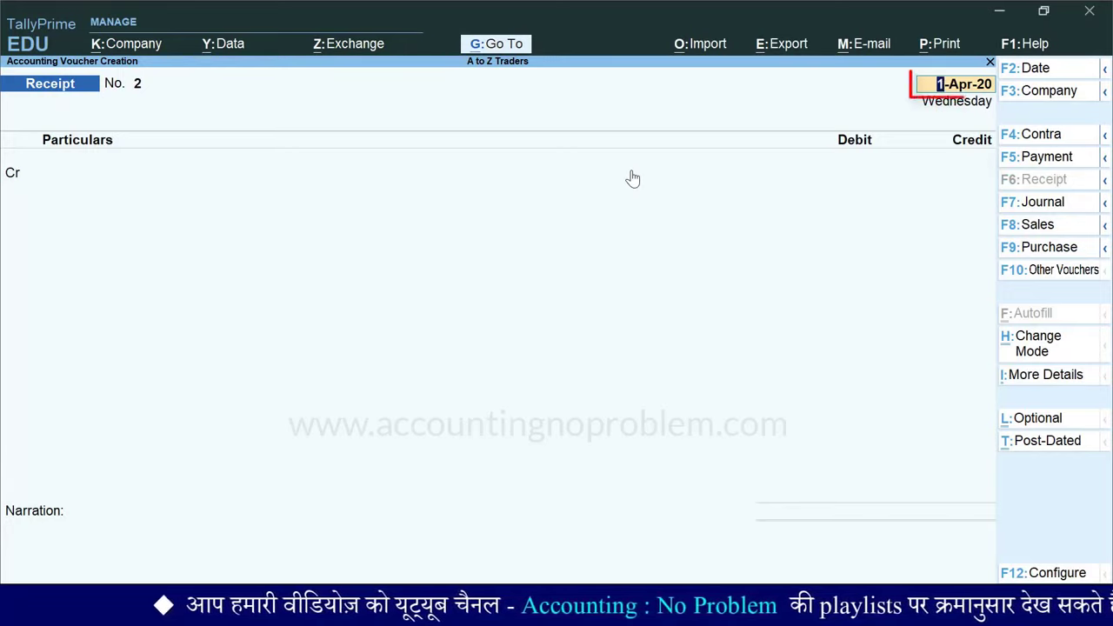
text(1/)
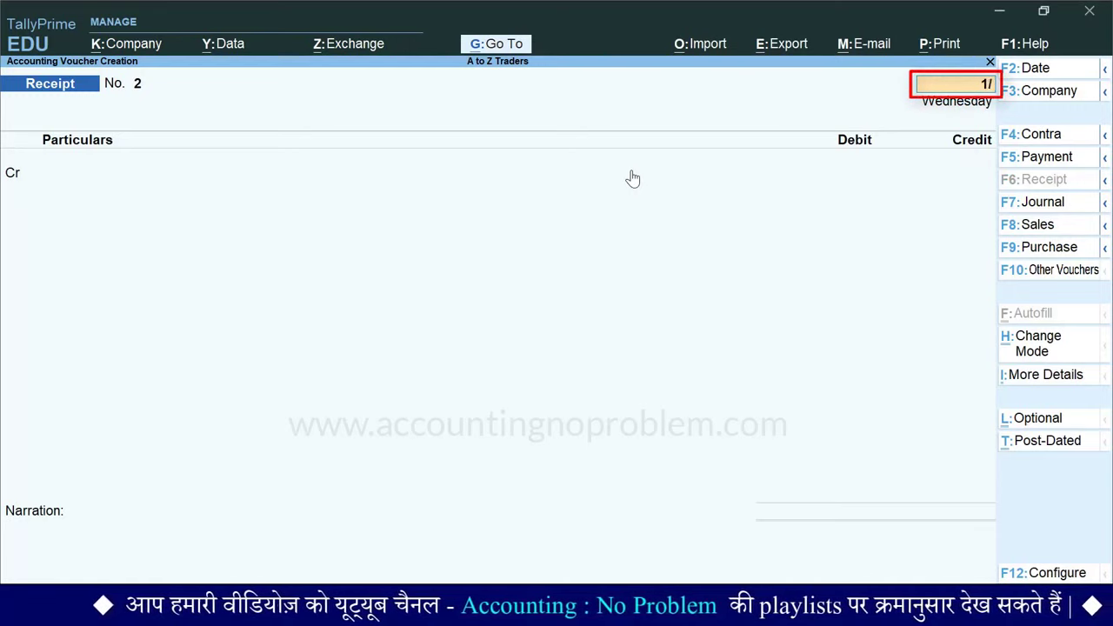
text(5)
key(Return)
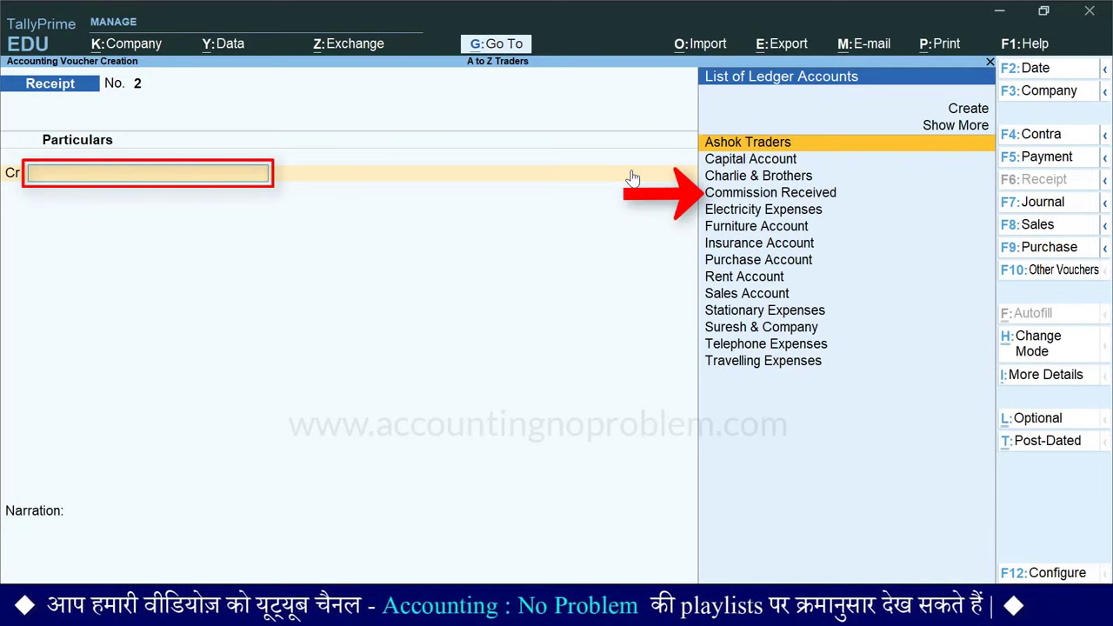
- Credit the Commission Received ledger with 5000 in the receipt voucher
text(C)
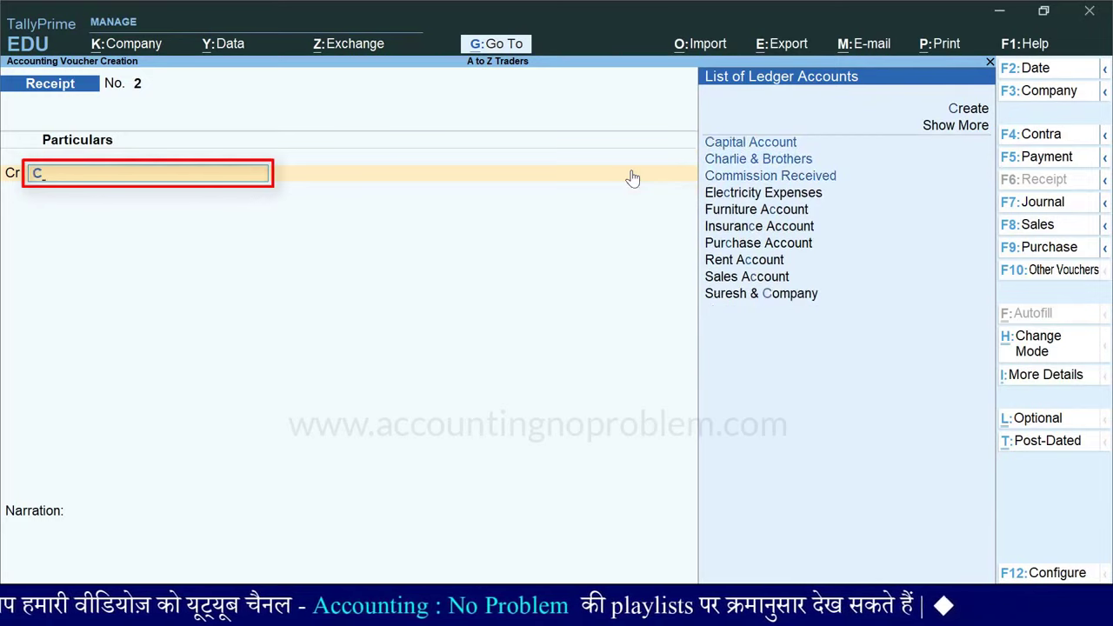
key(Down)
key(Down)
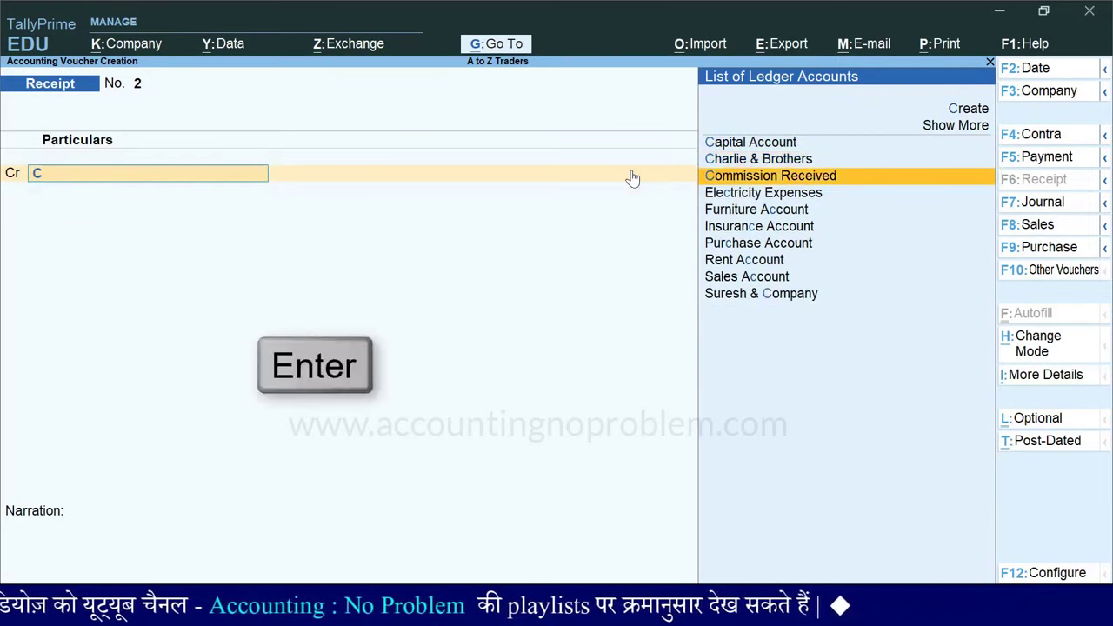
key(Return)
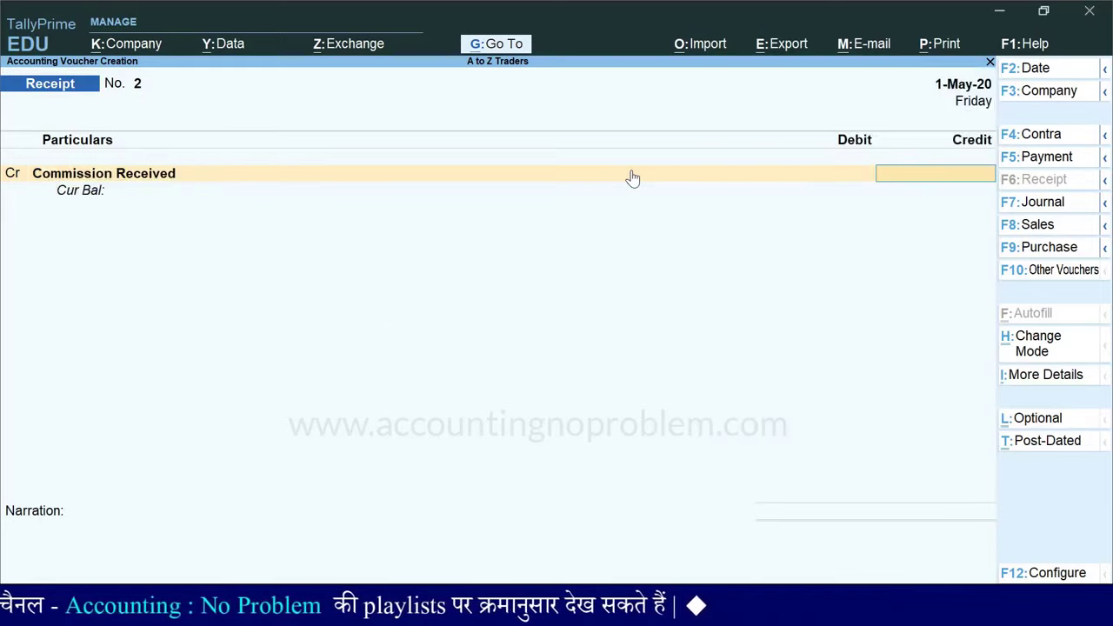
text(5000)
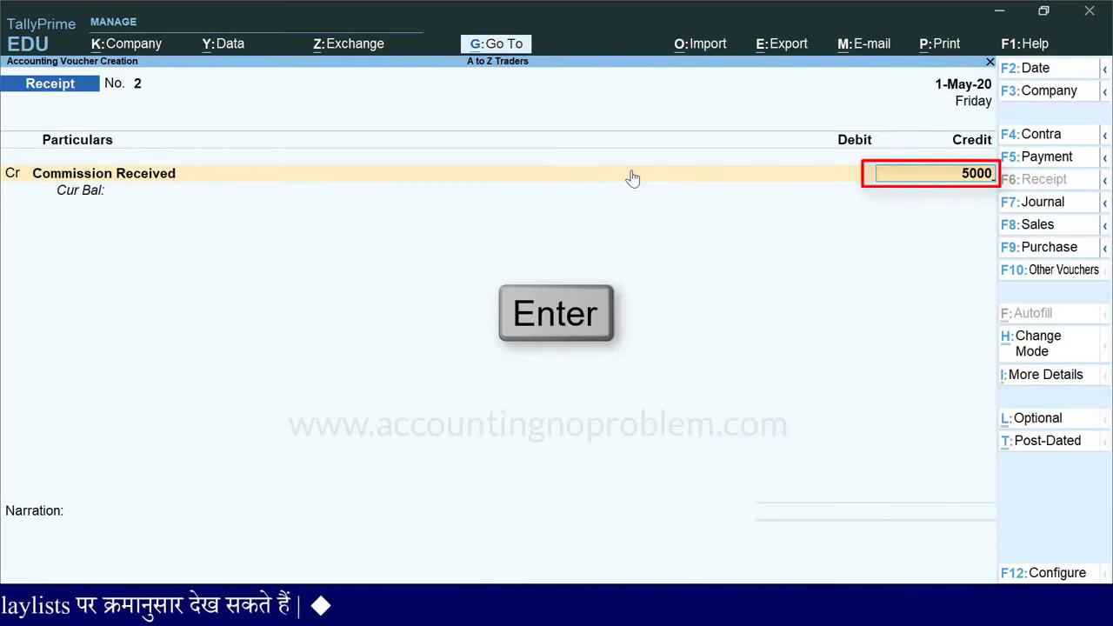
key(Return)
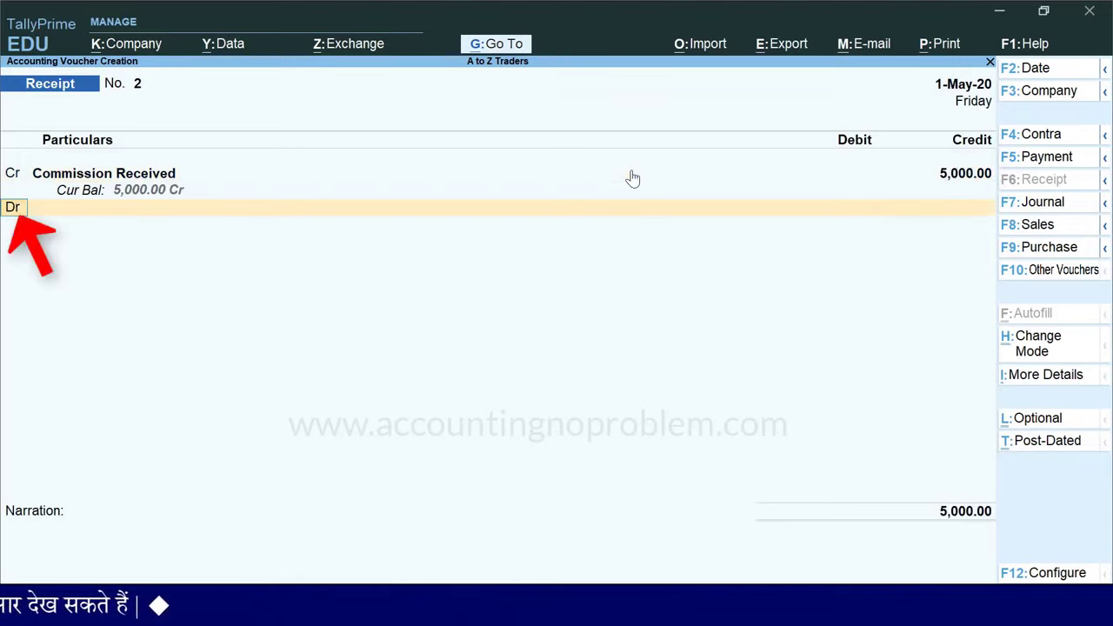
- Debit the State Bank of India ledger for 5,000.00 and proceed to its bank allocation
key(Return)
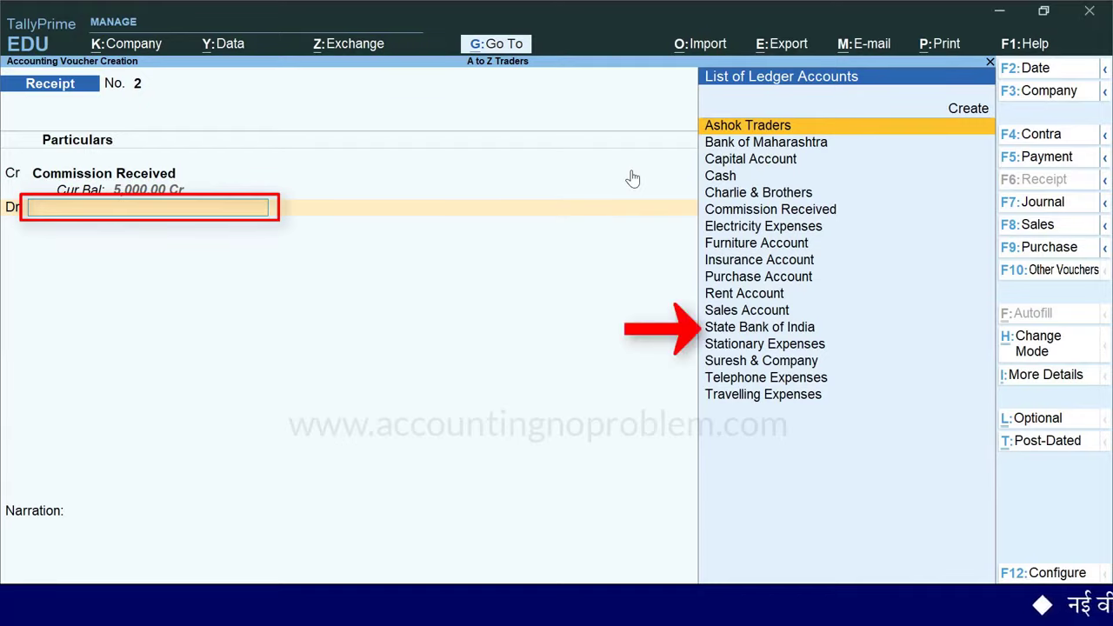
text(St)
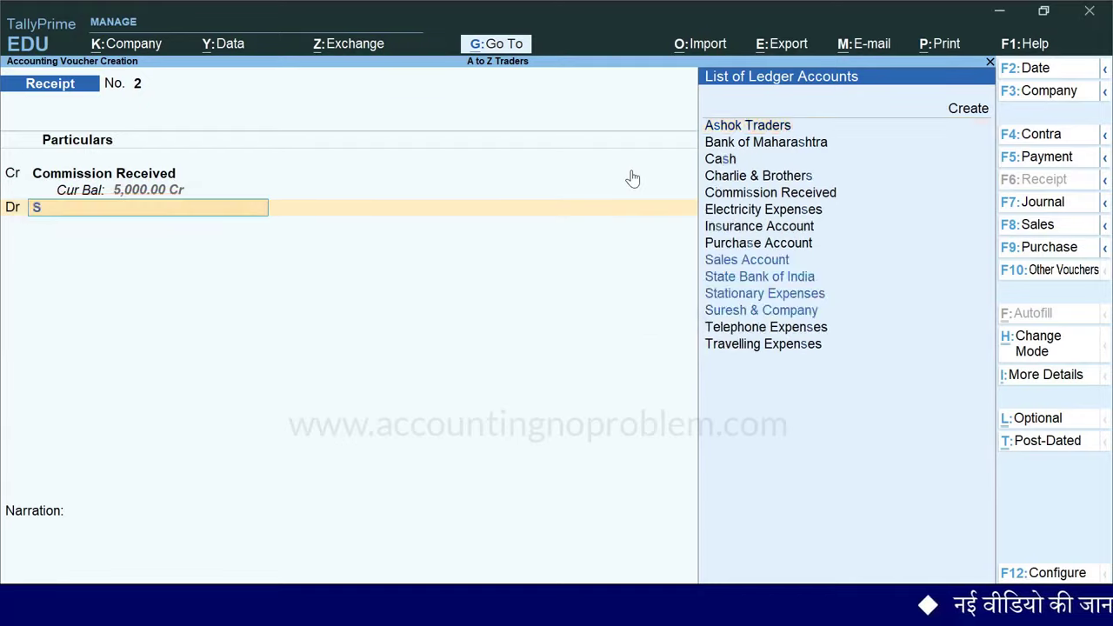
key(Return)
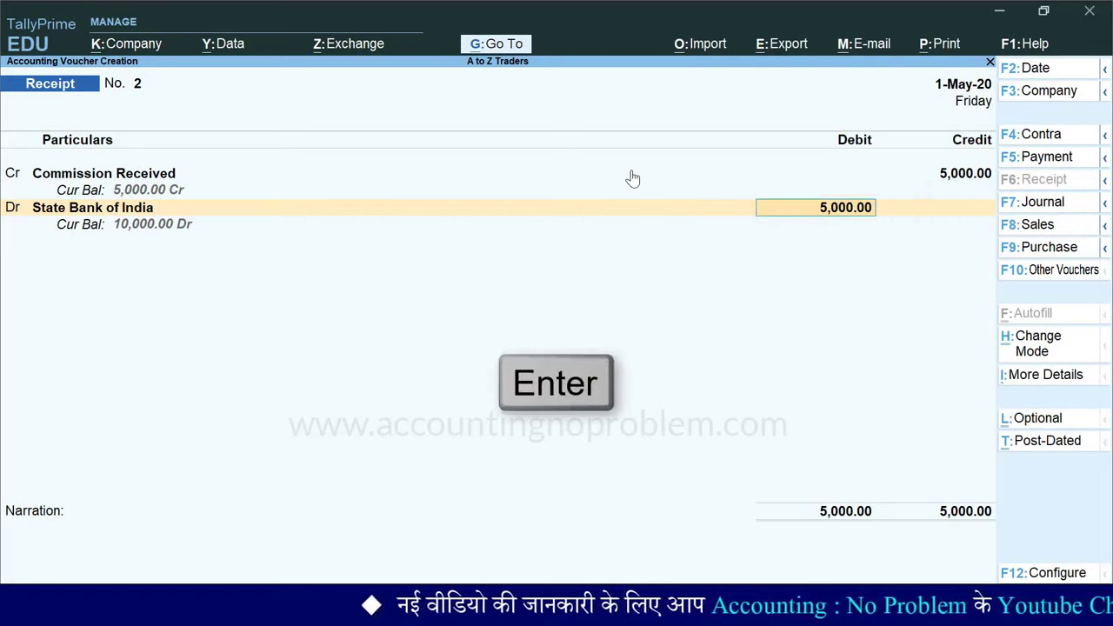
key(Return)
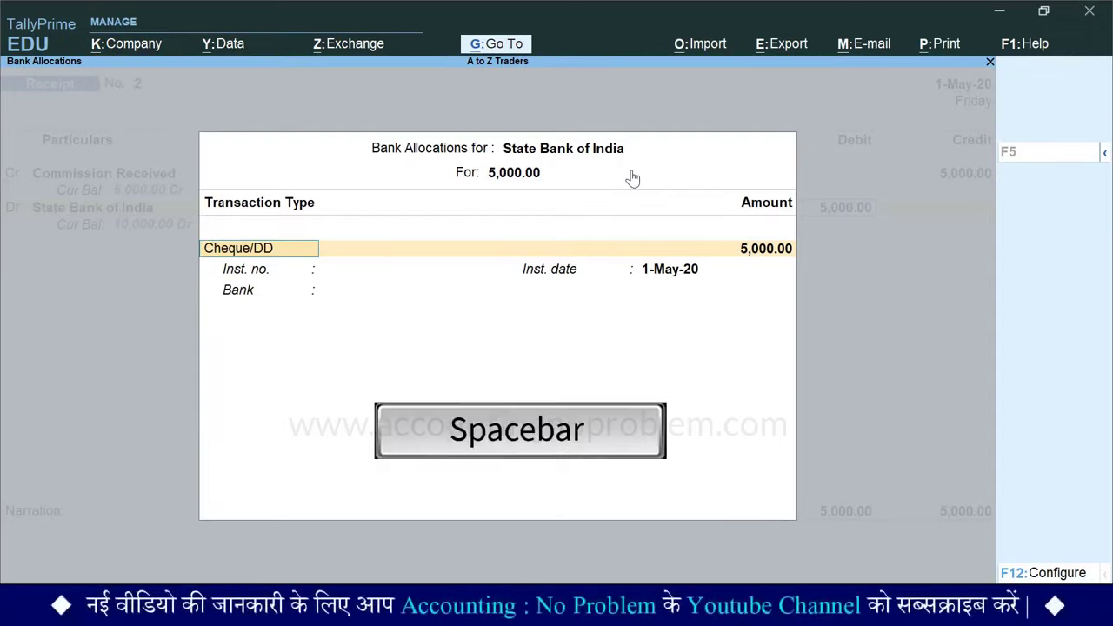
- Allocate the 5,000.00 as Cheque/DD with instrument number 555555 and instrument date 1-May-20
key(space)
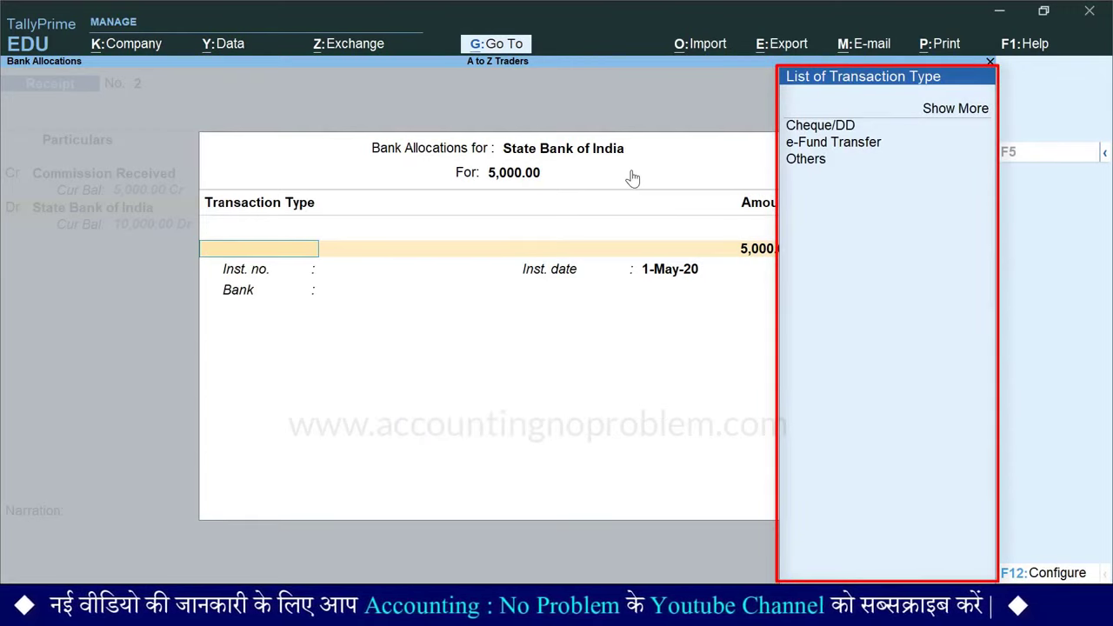
key(Down)
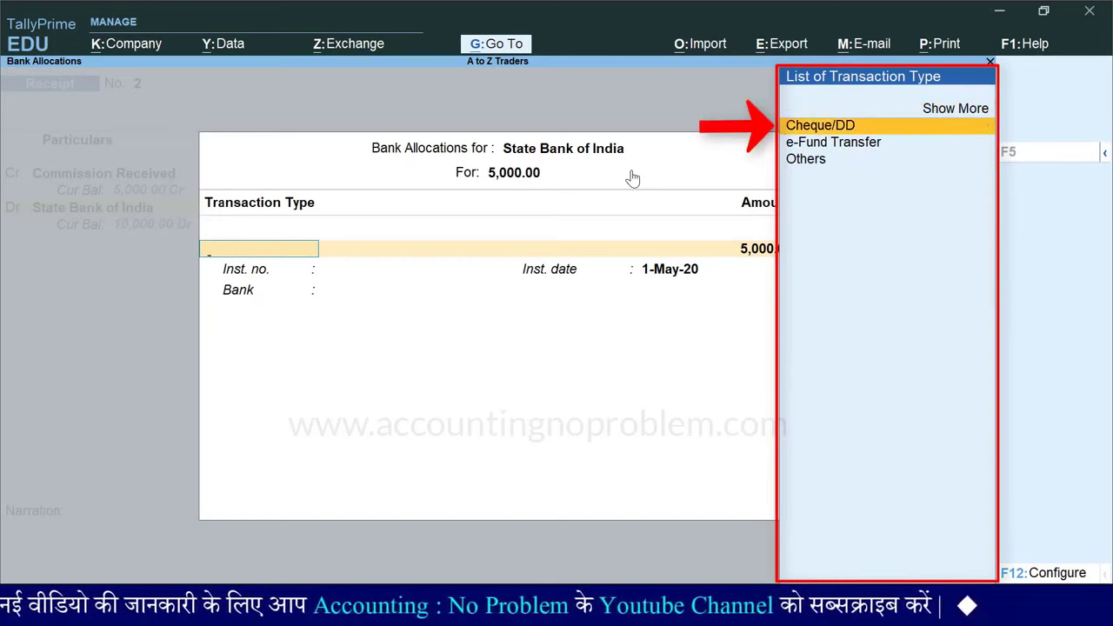
key(Return)
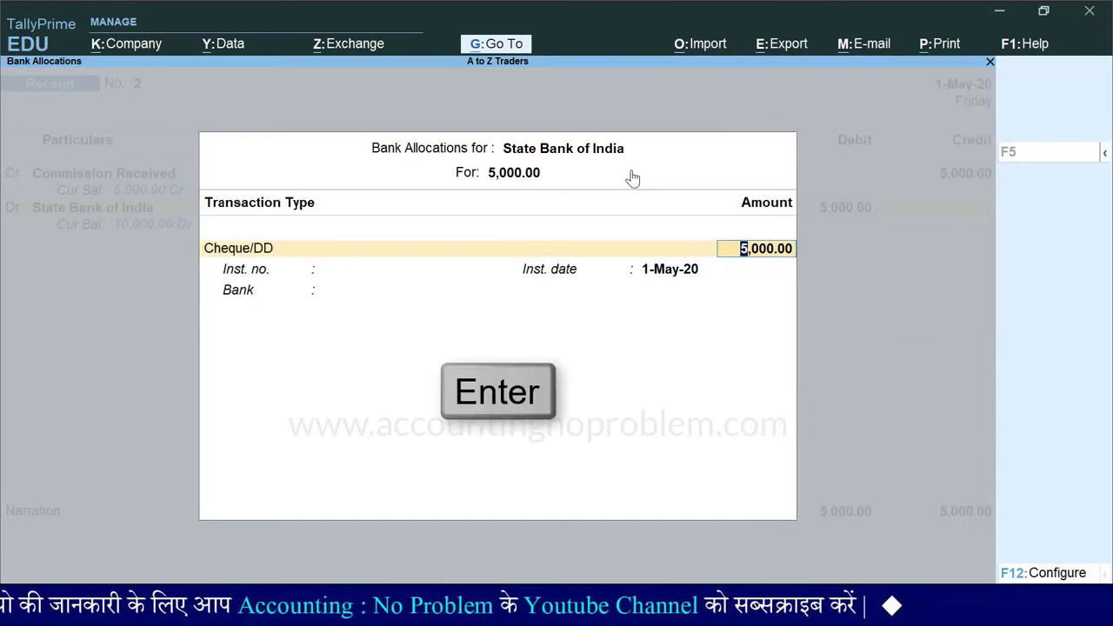
key(Return)
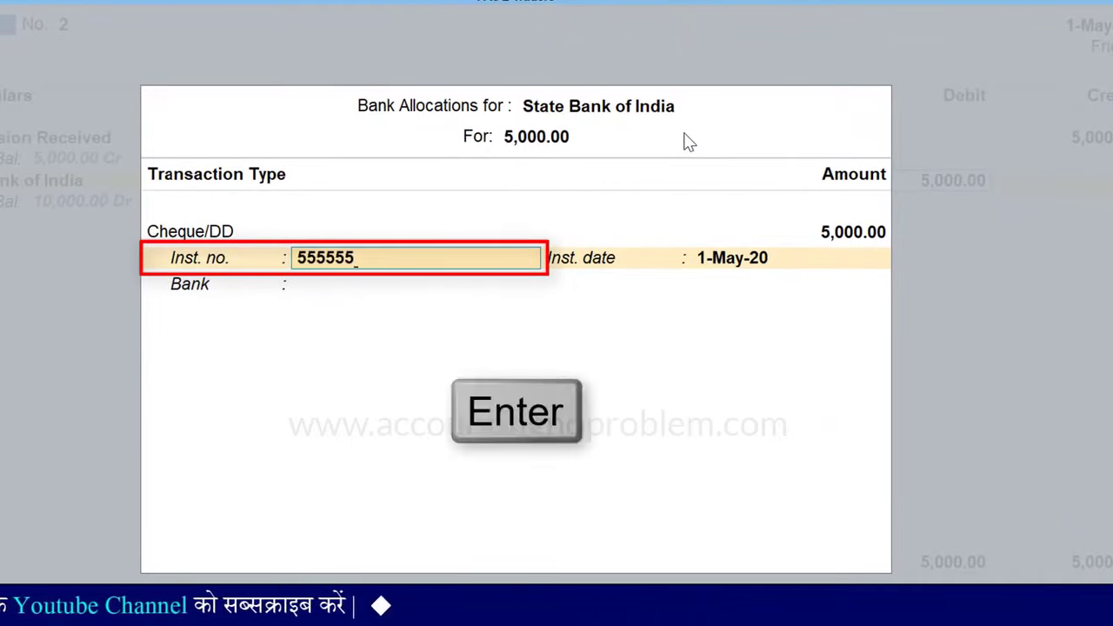
key(Return)
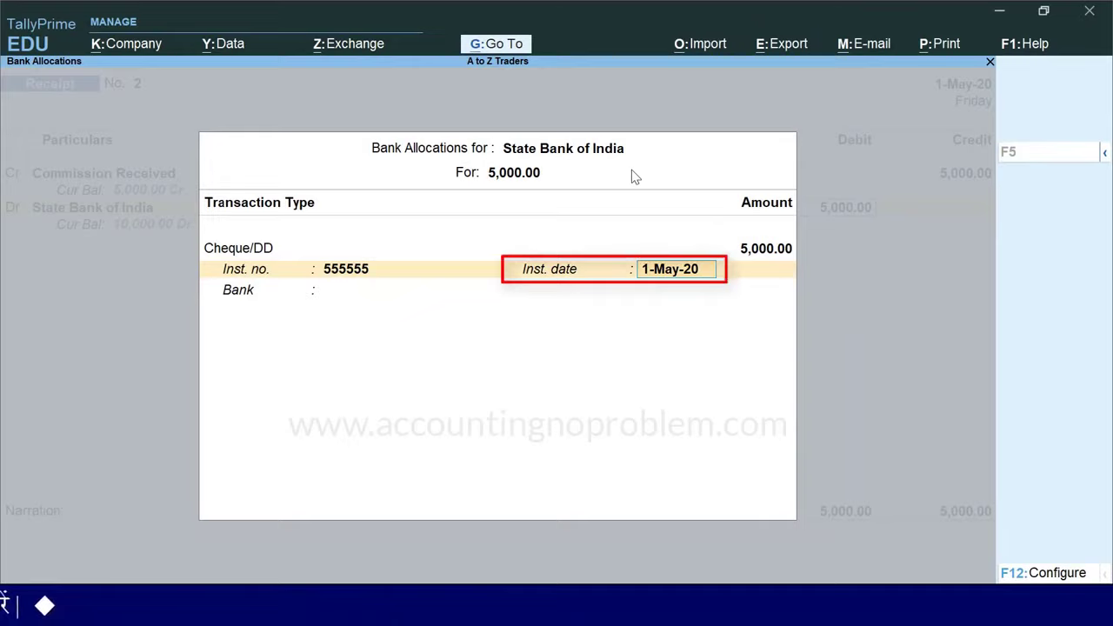
key(Return)
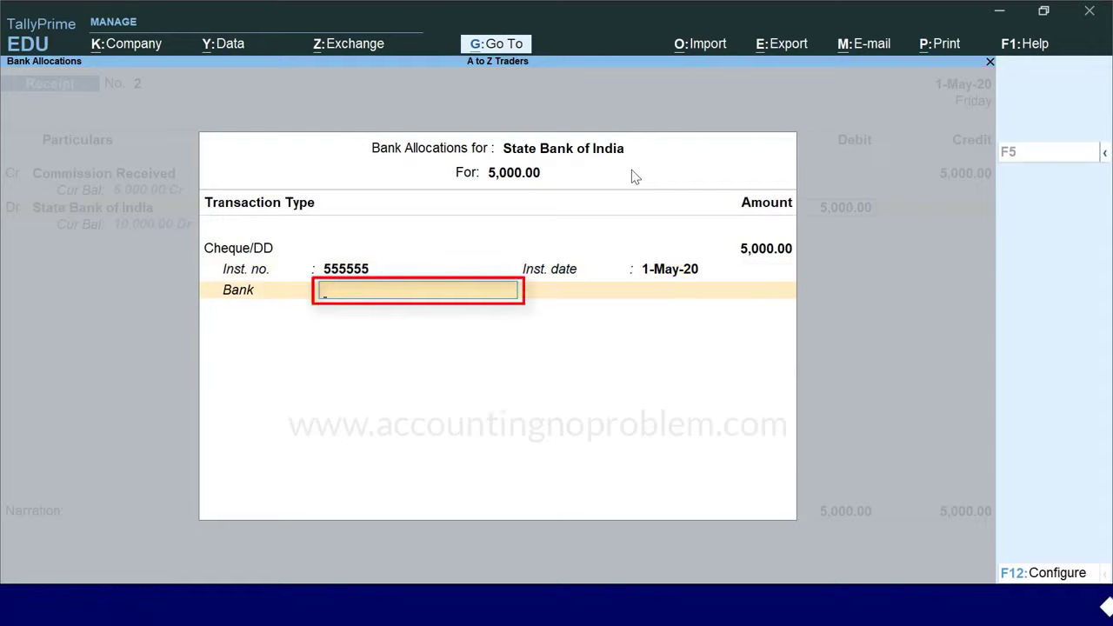
- Specify ICICI Bank as a custom bank name for the cheque and complete the bank allocation
text(ic)
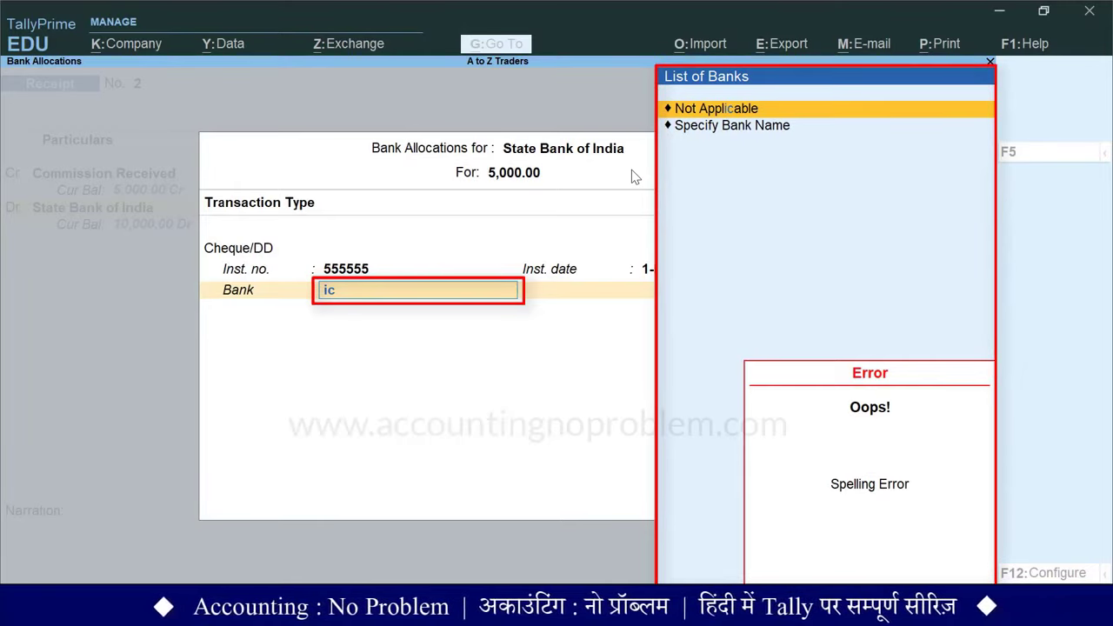
key(Down)
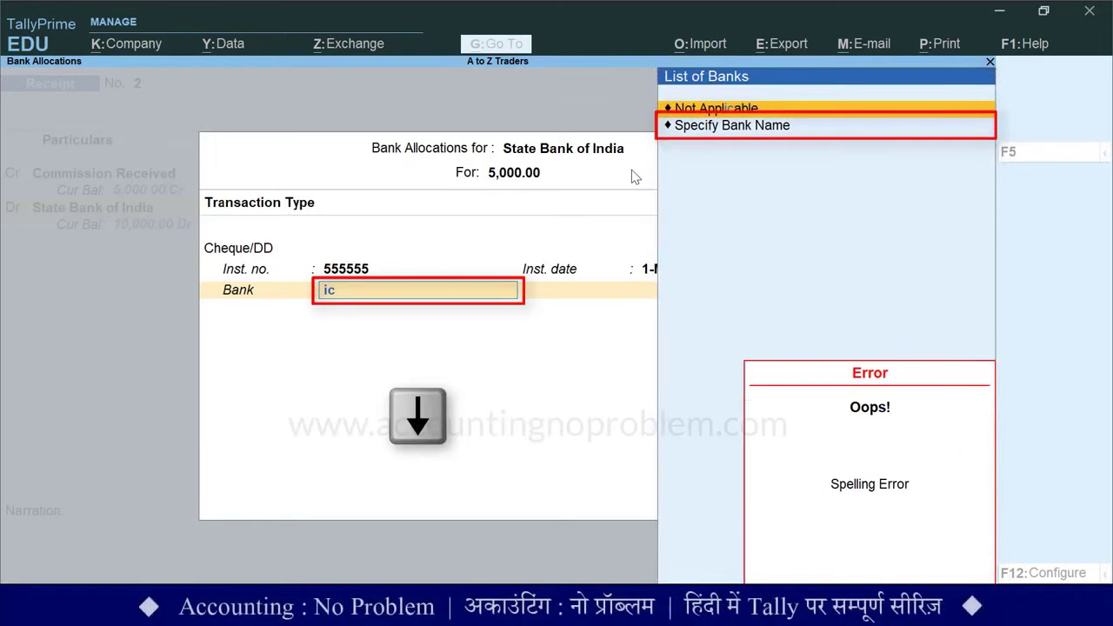
key(Down)
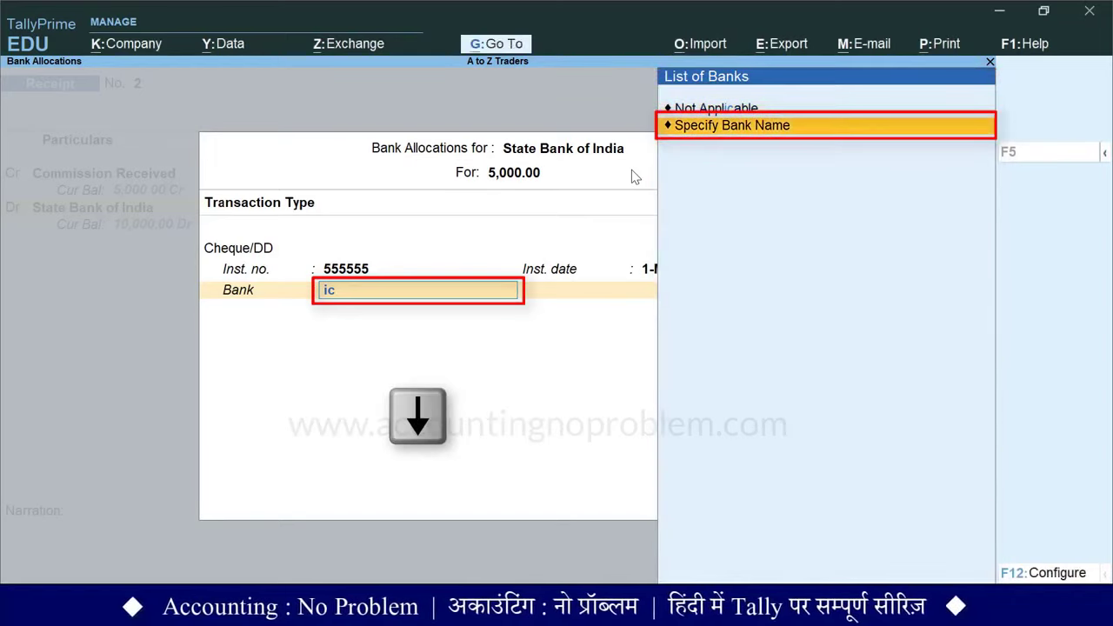
key(Return)
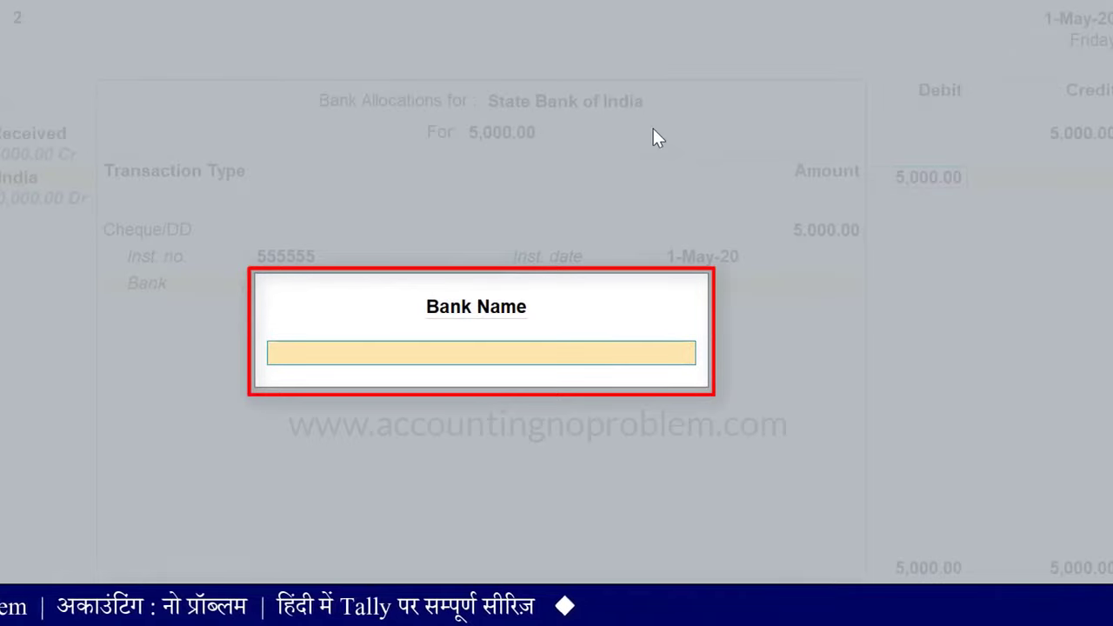
text(IC)
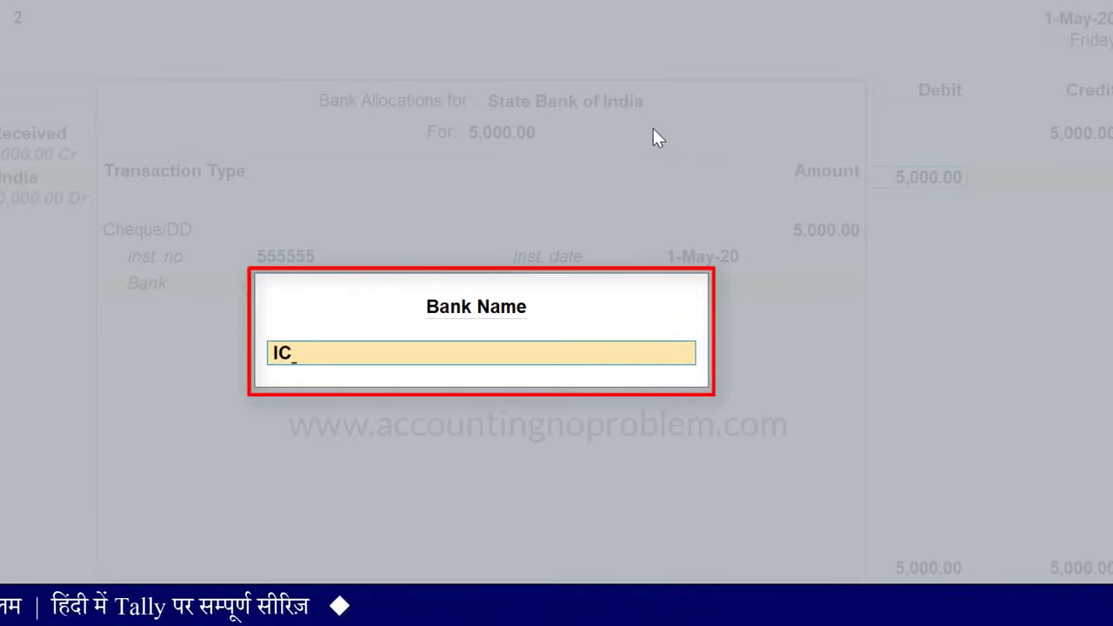
text(ICI Bank)
key(Return)
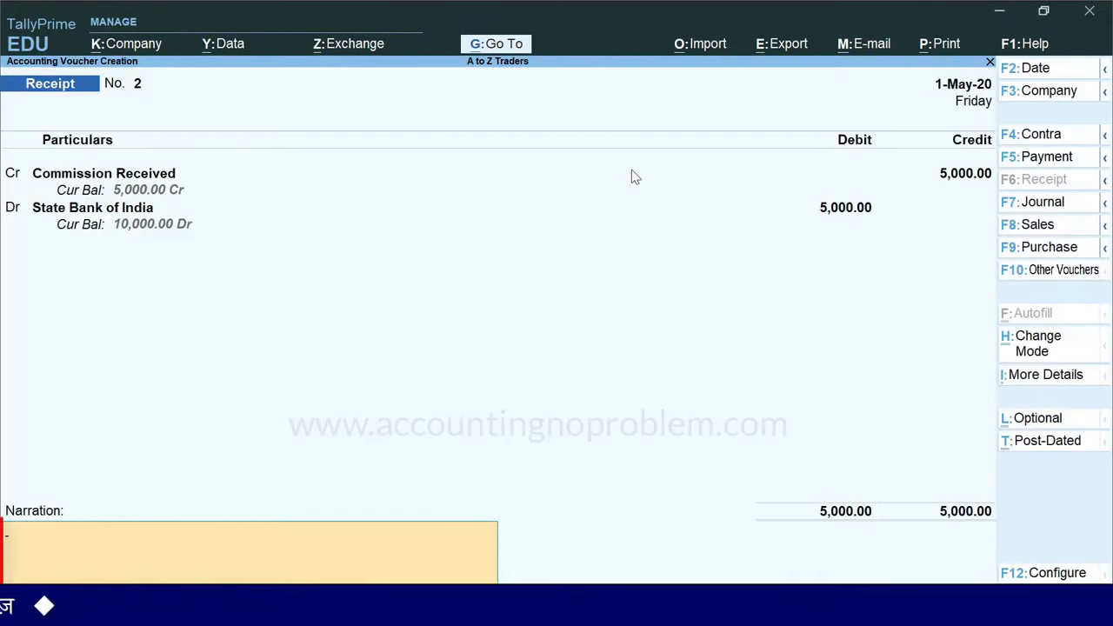
- Enter the narration "being commision received from Ashok Traders vide cheque no.555555 deposited in SBI." and save the receipt voucher
text(being commision received from Ashok Traders vide cheque no.555555 deposited in SBI.)
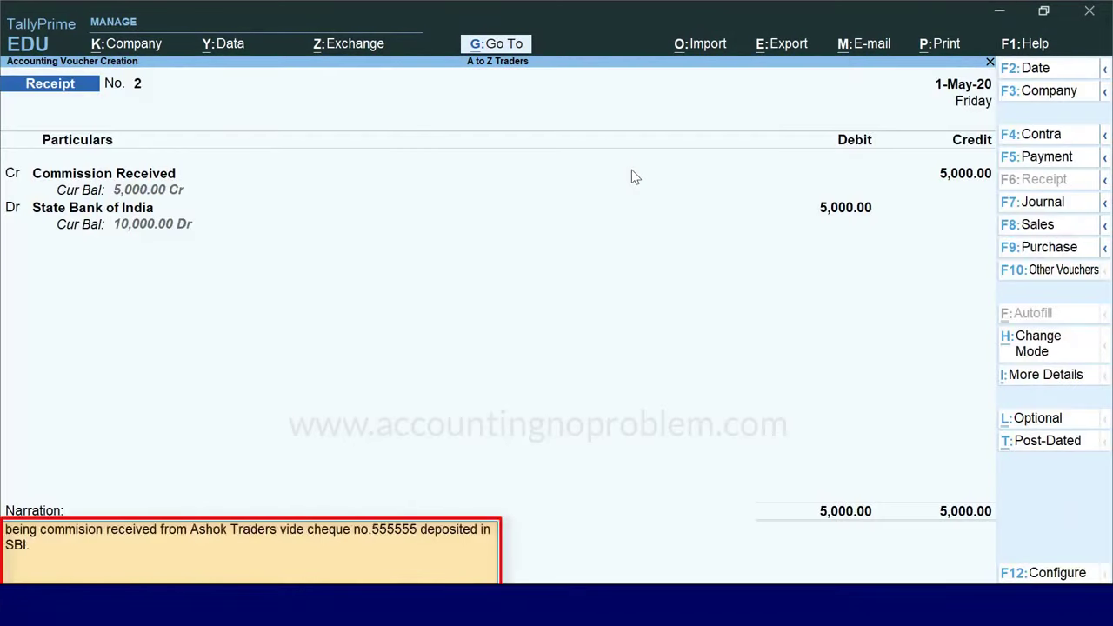
key(ctrl)
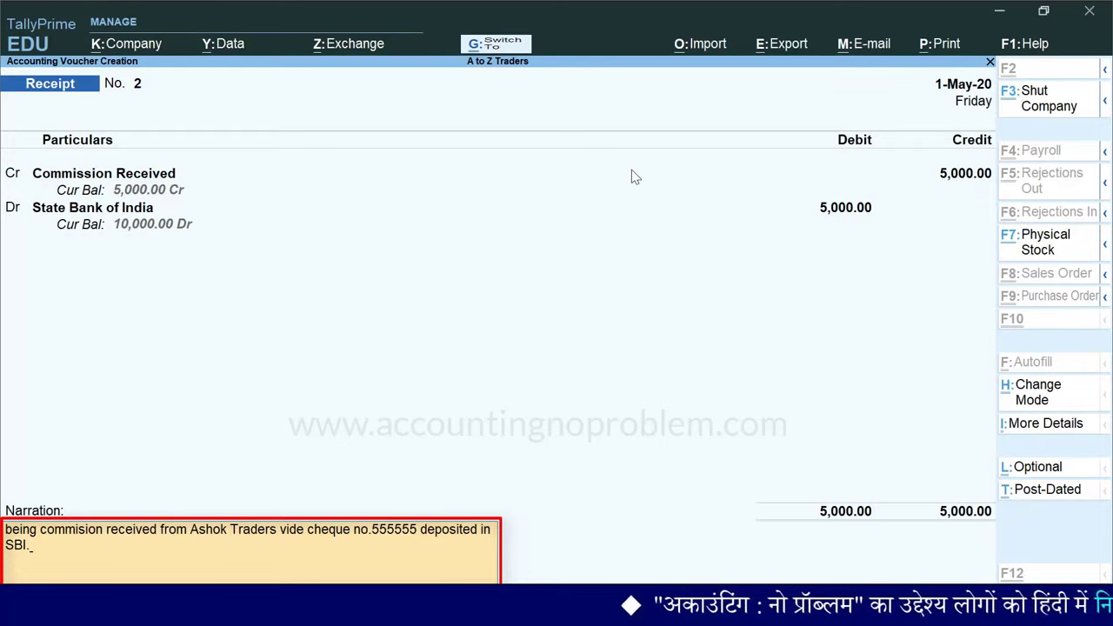
key(ctrl+a)
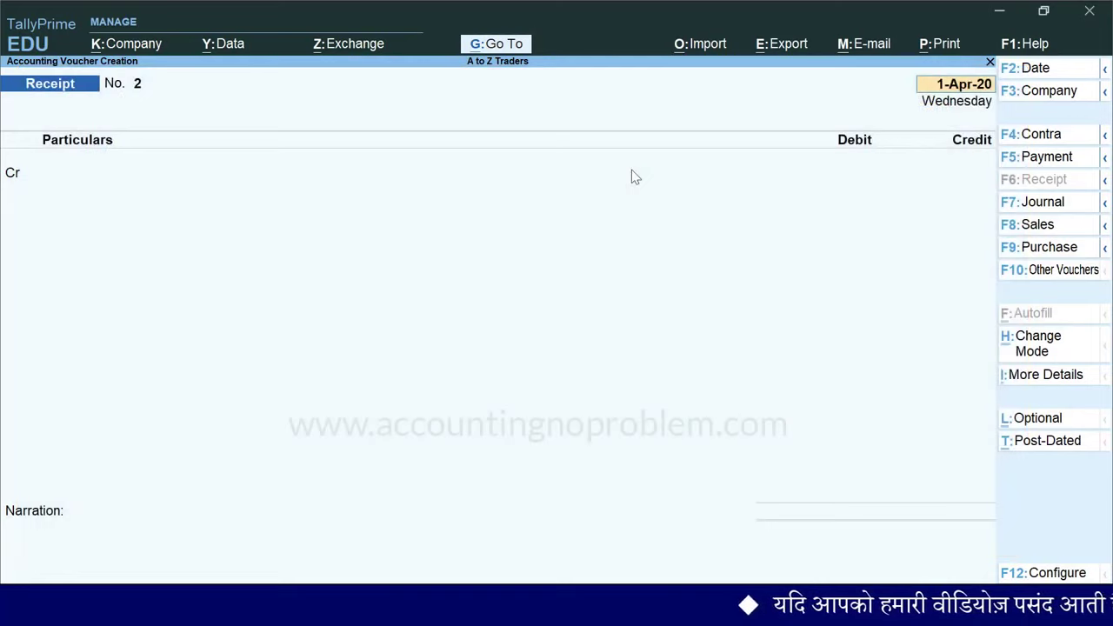
- Set the date of the next receipt voucher to 2/5
text(2/5)
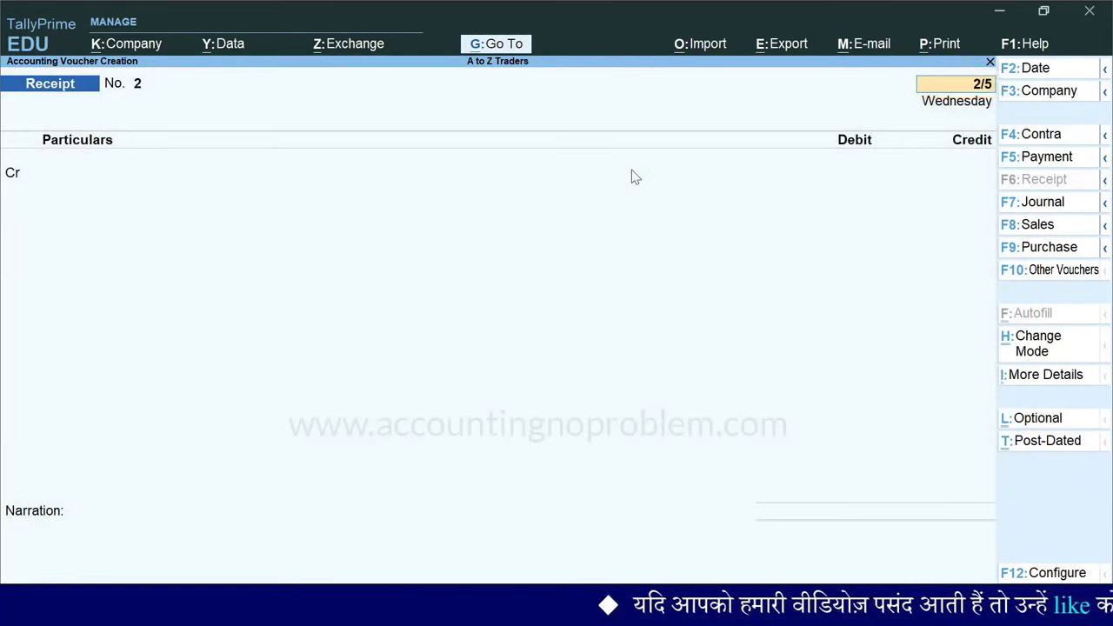
key(Return)
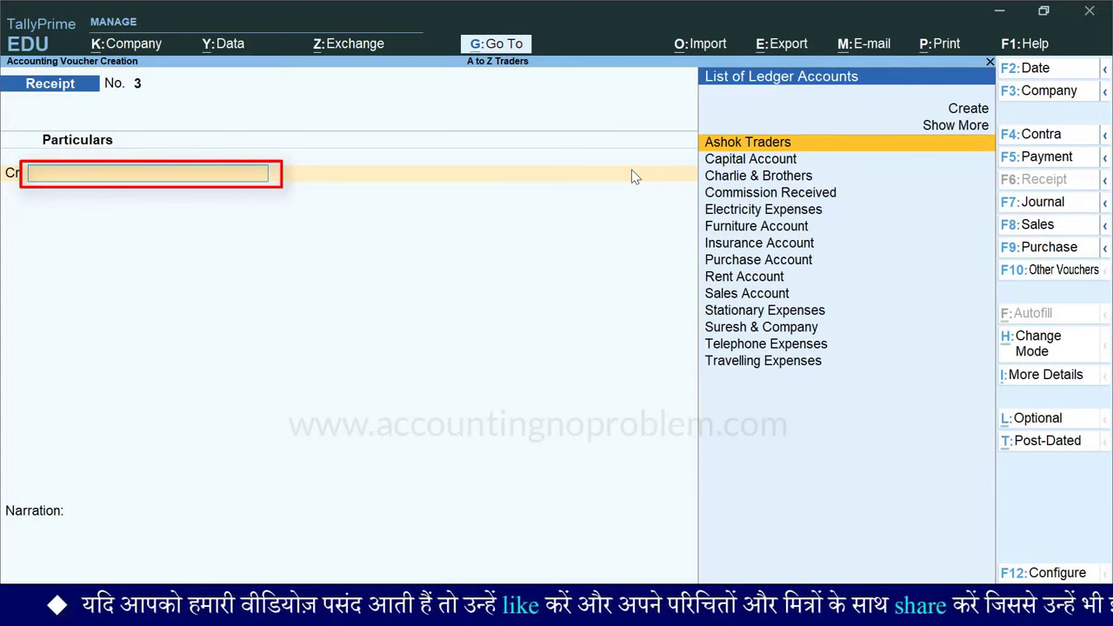
key(alt+c)
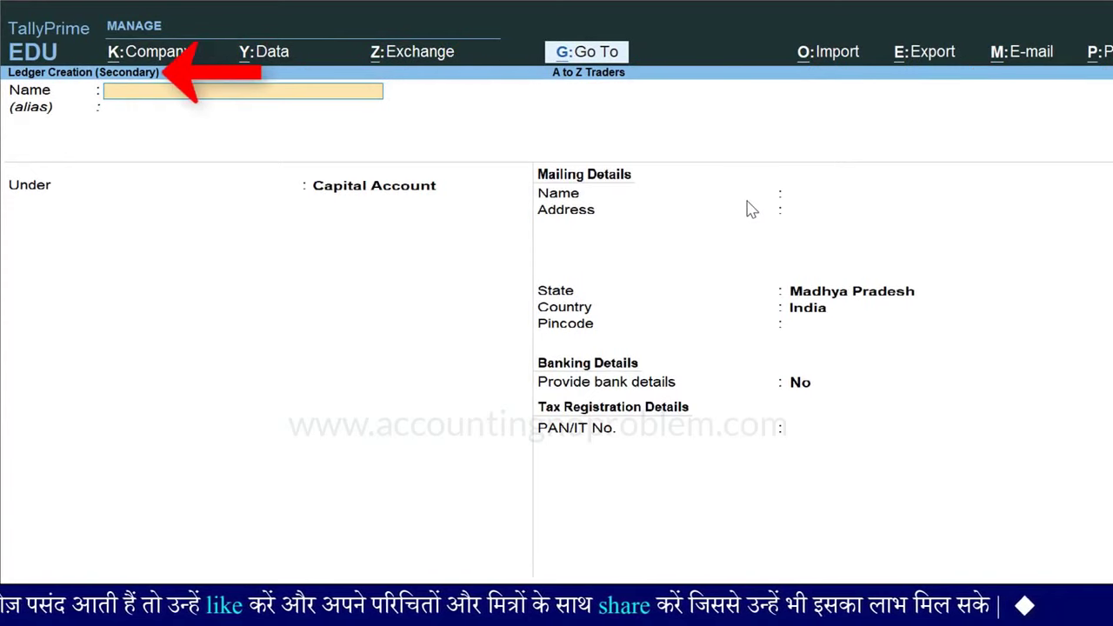
key(Escape)
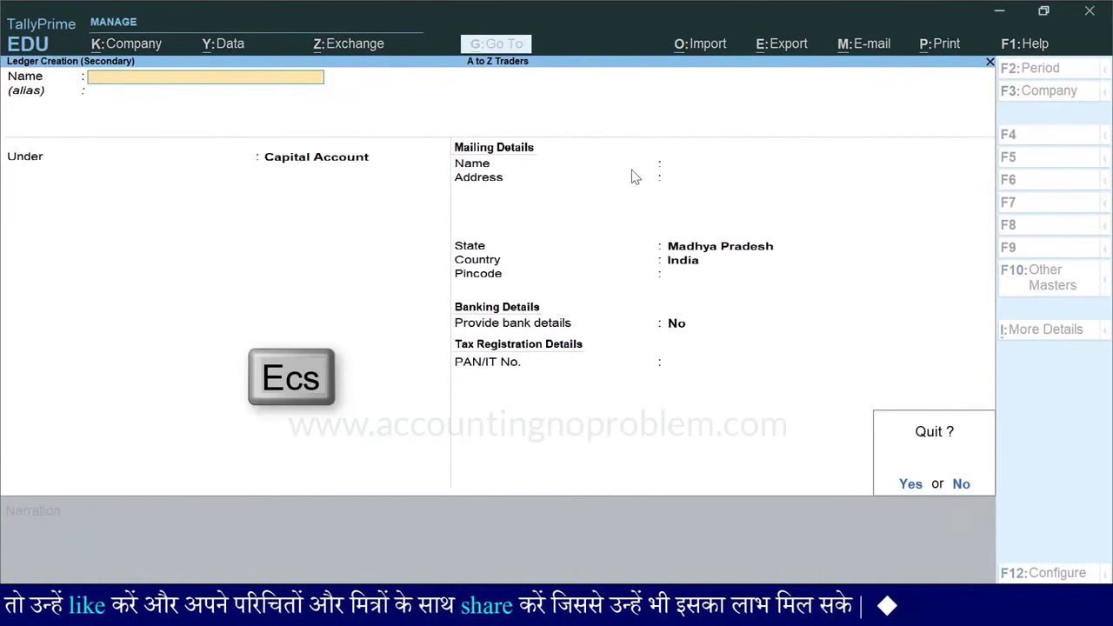
key(Escape)
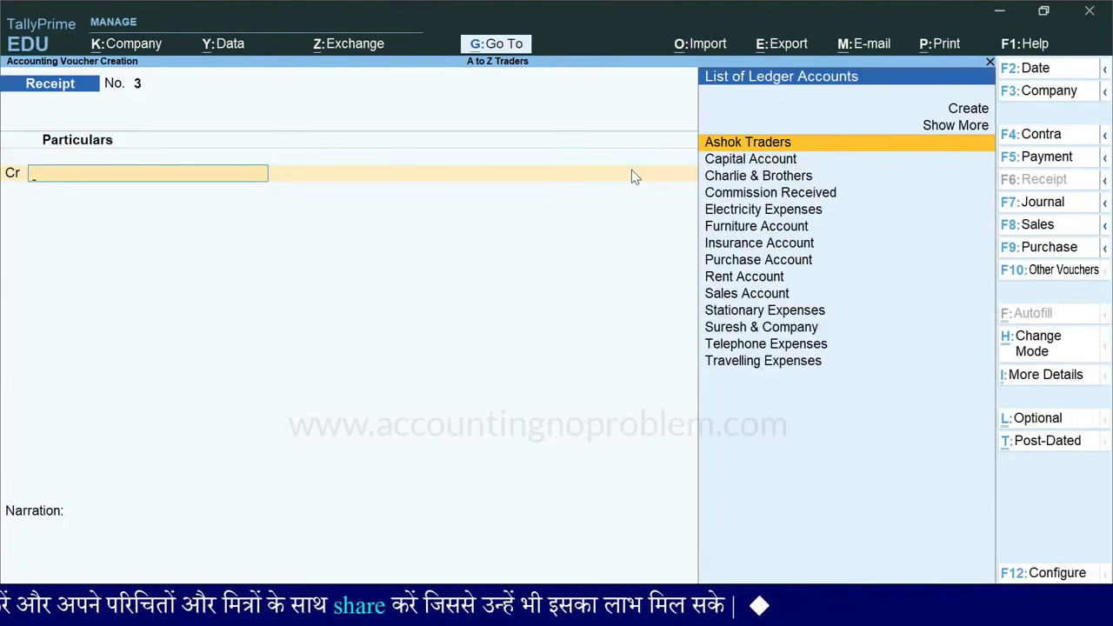
- Create a new ledger named Mohan Traders under the Sundry Debtors group from the receipt voucher's credit entry
key(Up)
key(Up)
key(Return)
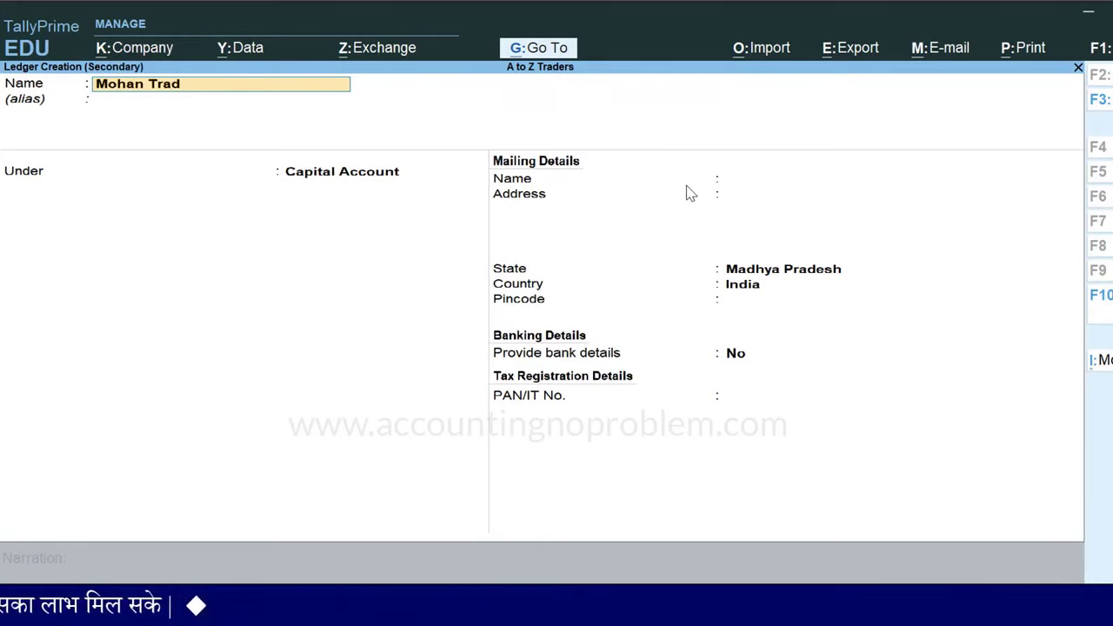
text(ers)
key(Return)
key(Return)
text(Deb)
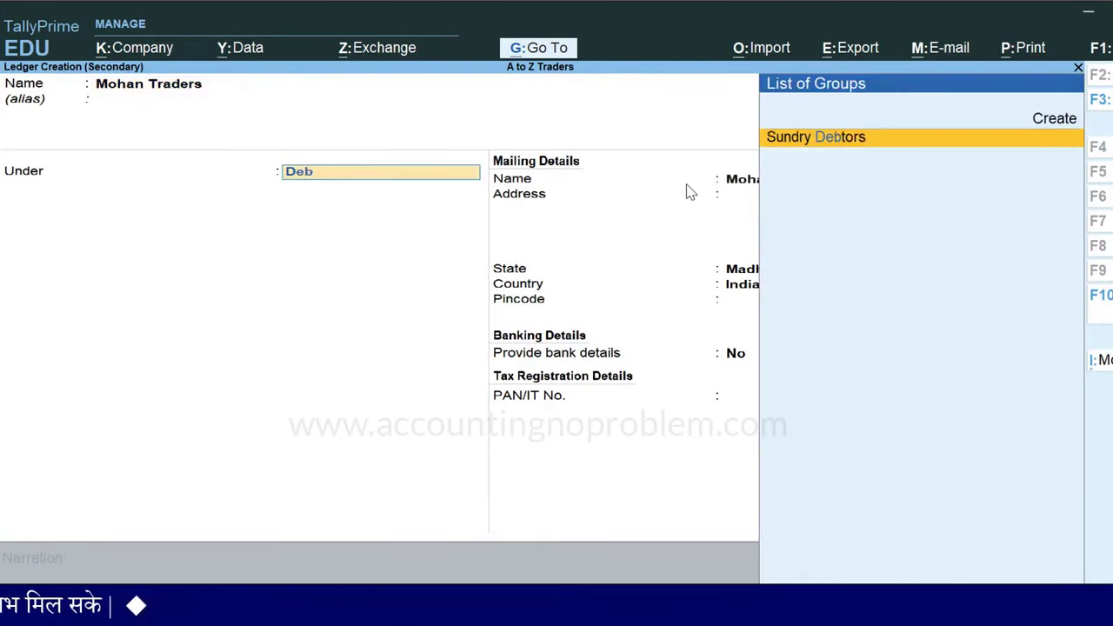
key(Return)
- Keep the default bill-by-bill, mailing, banking and tax details for Mohan Traders and save the ledger
key(Return)
key(Return)
key(Return)
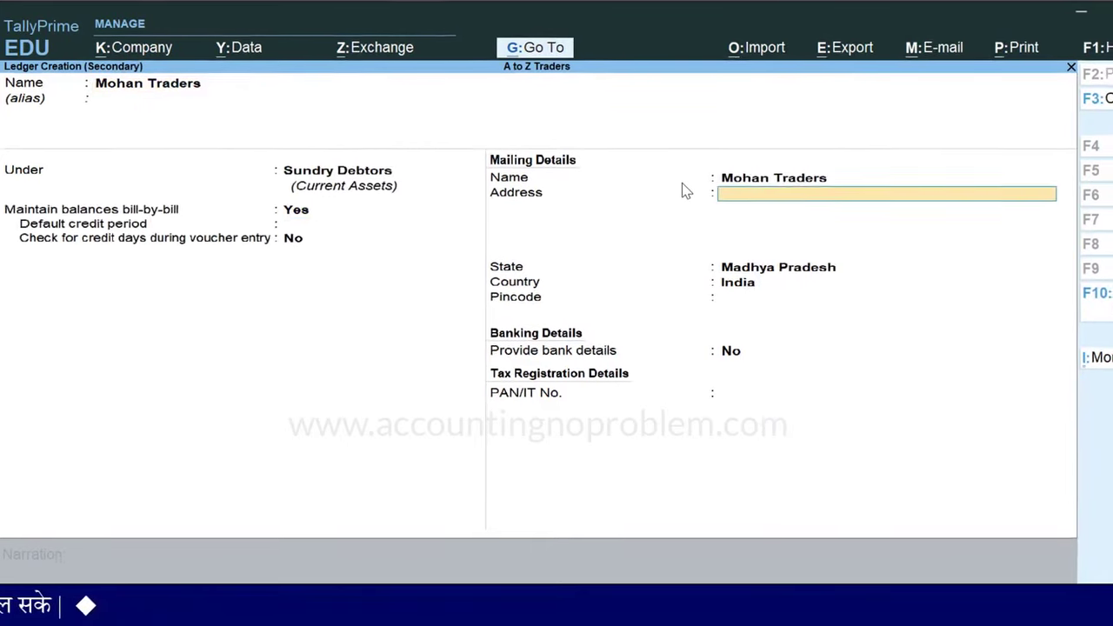
key(Return)
key(Return)
key(Return)
key(Return)
key(Return)
key(Return)
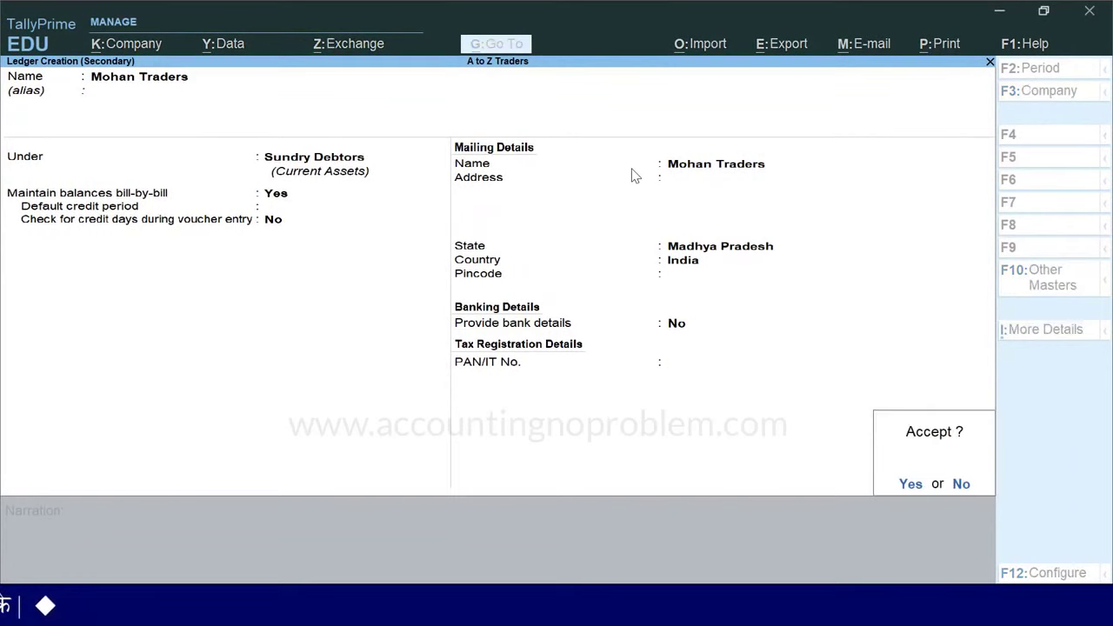
key(Return)
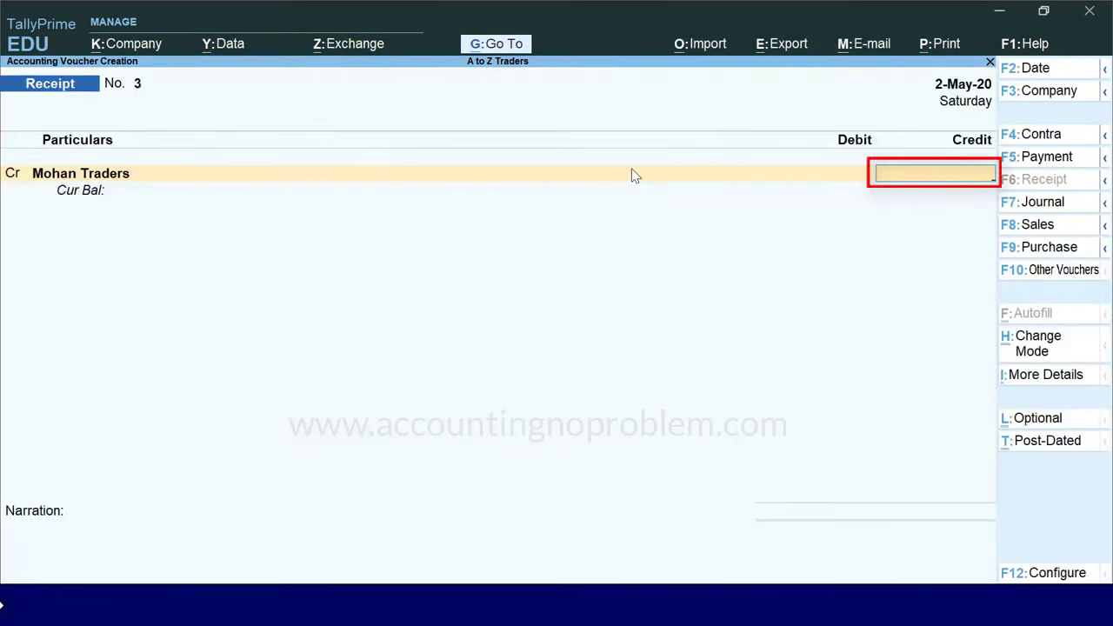
- Try to credit Mohan Traders with 10000 and back out of its bill-wise details
text(10000)
key(Return)
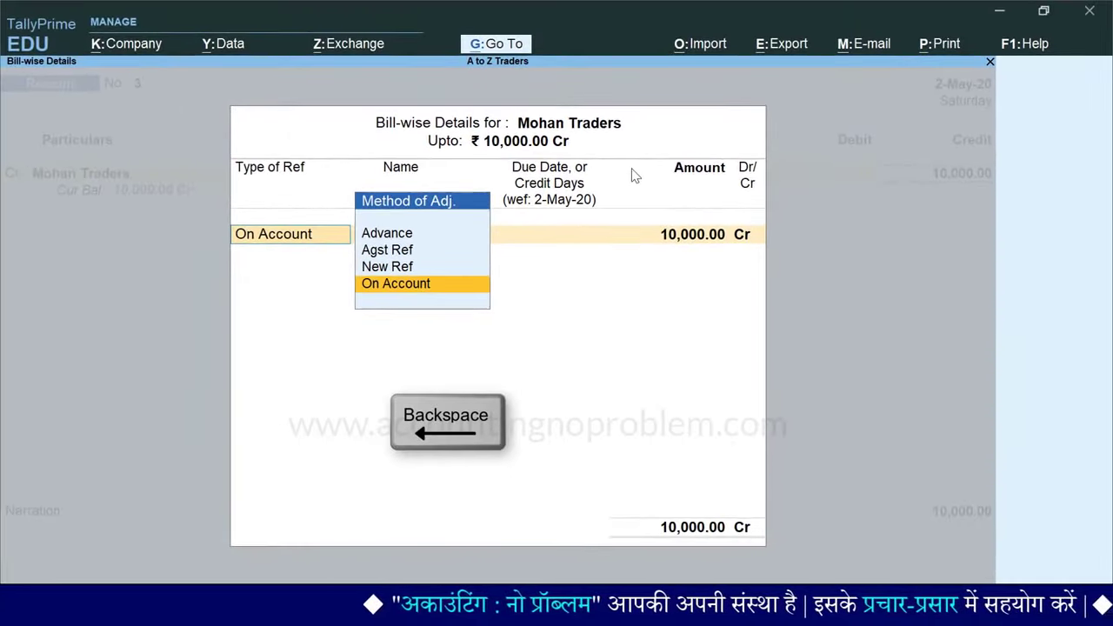
key(BackSpace)
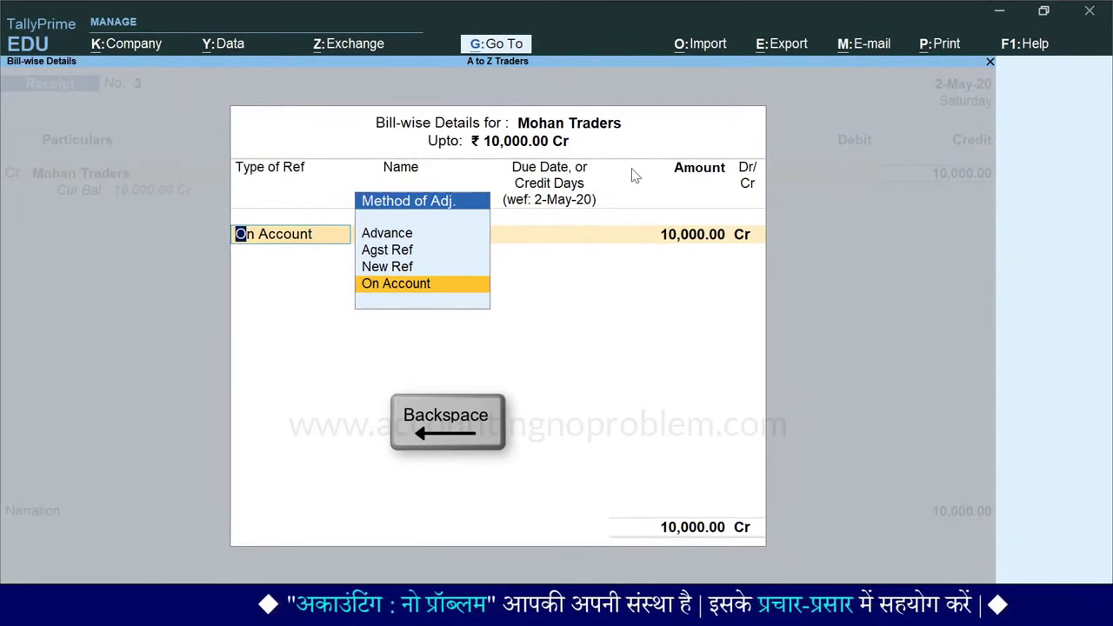
key(Return)
- Set Enable Bill-wise entry to No in the company features of A to Z Traders and save the change
key(F11)
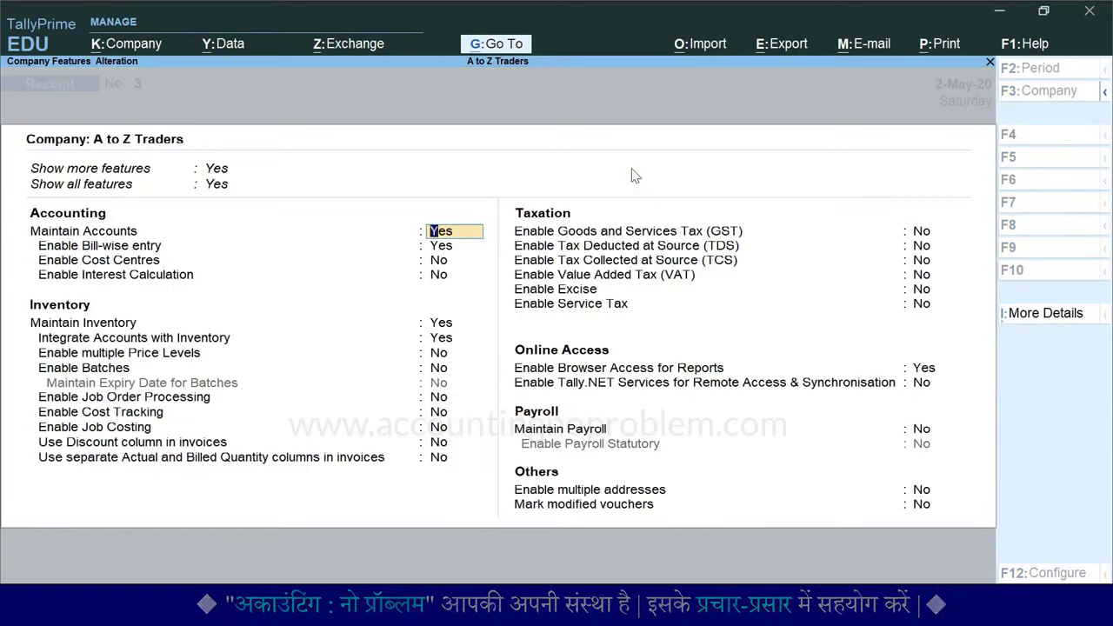
key(Return)
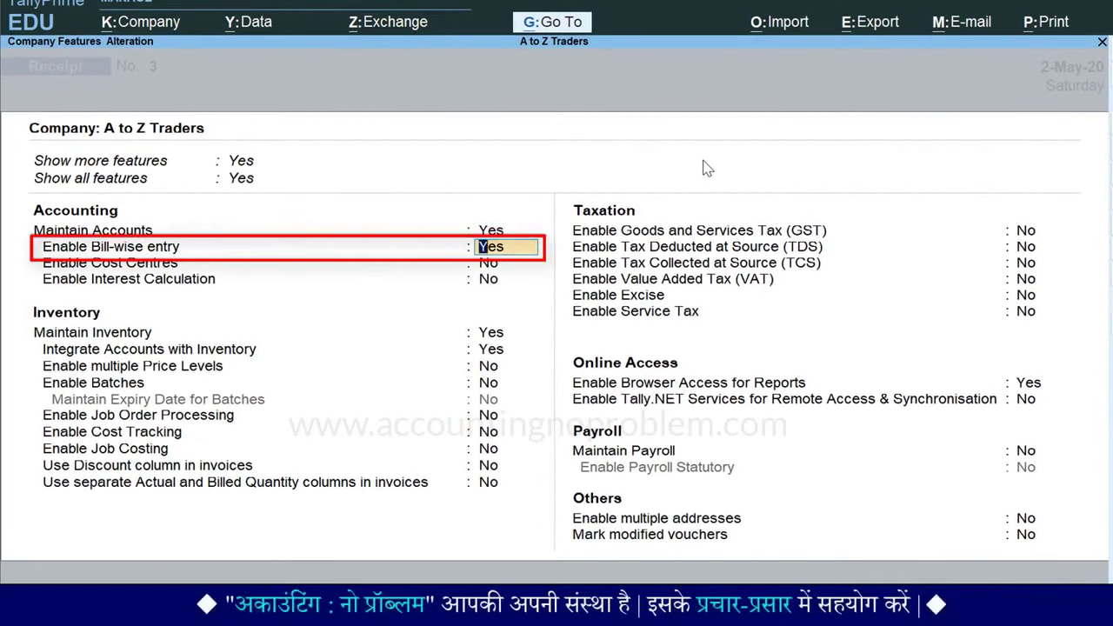
key(Return)
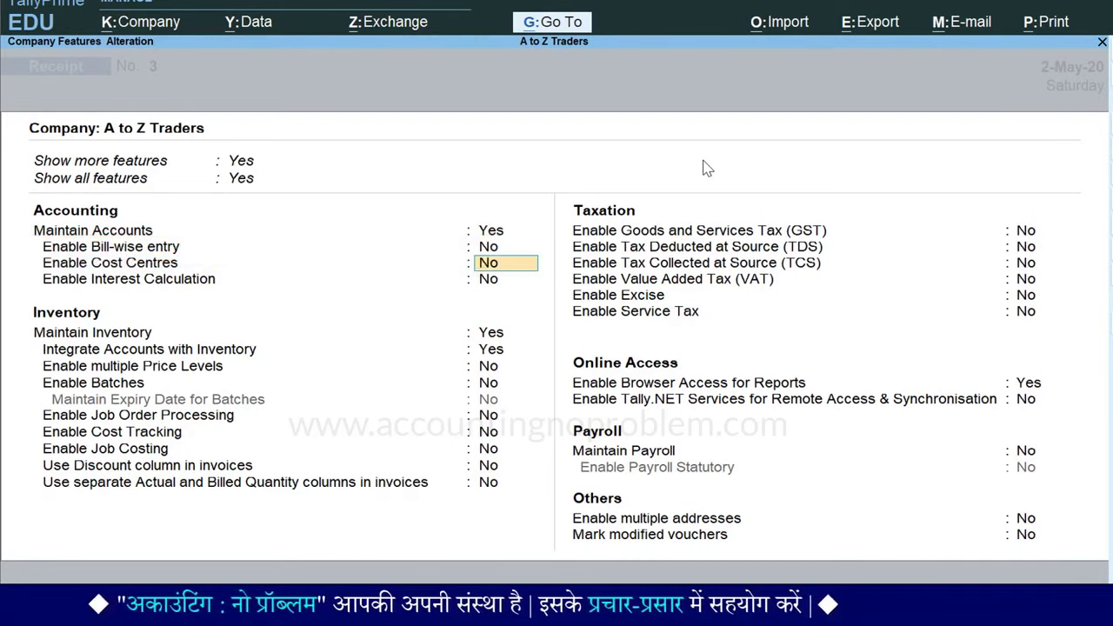
key(ctrl+a)
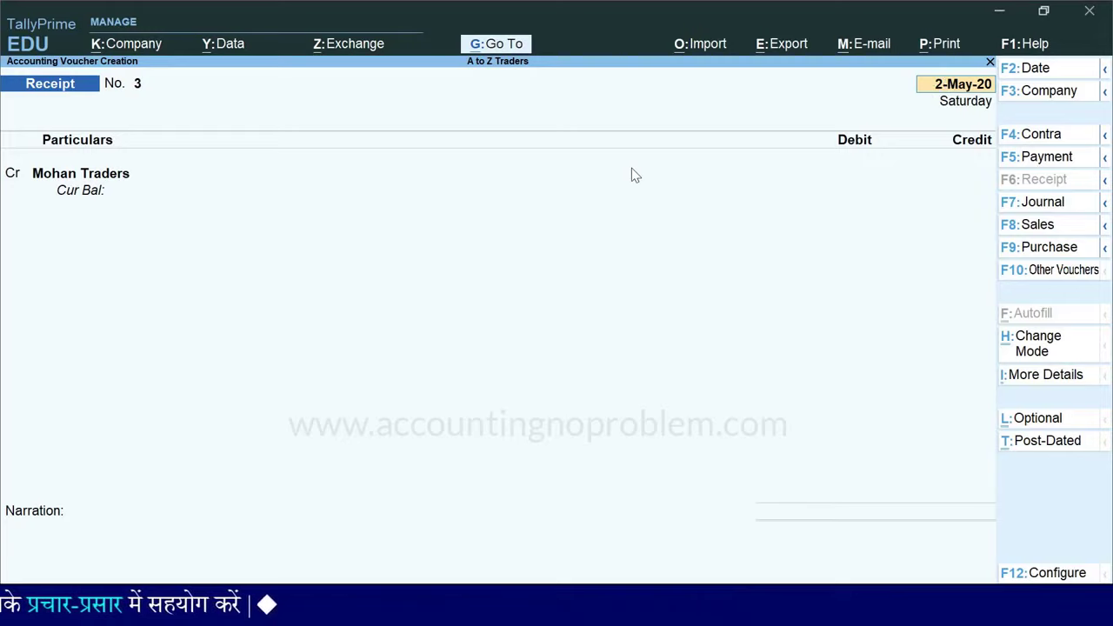
- Credit Mohan Traders with 10000 and debit Cash with the same amount in the 2-May-20 receipt voucher
key(Return)
key(Return)
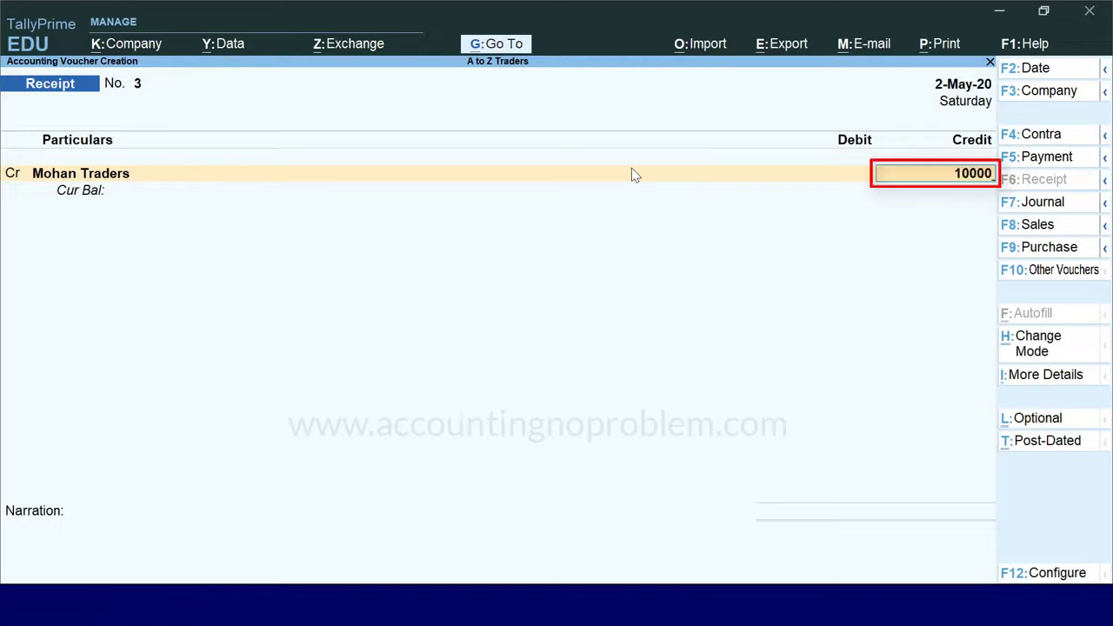
key(Return)
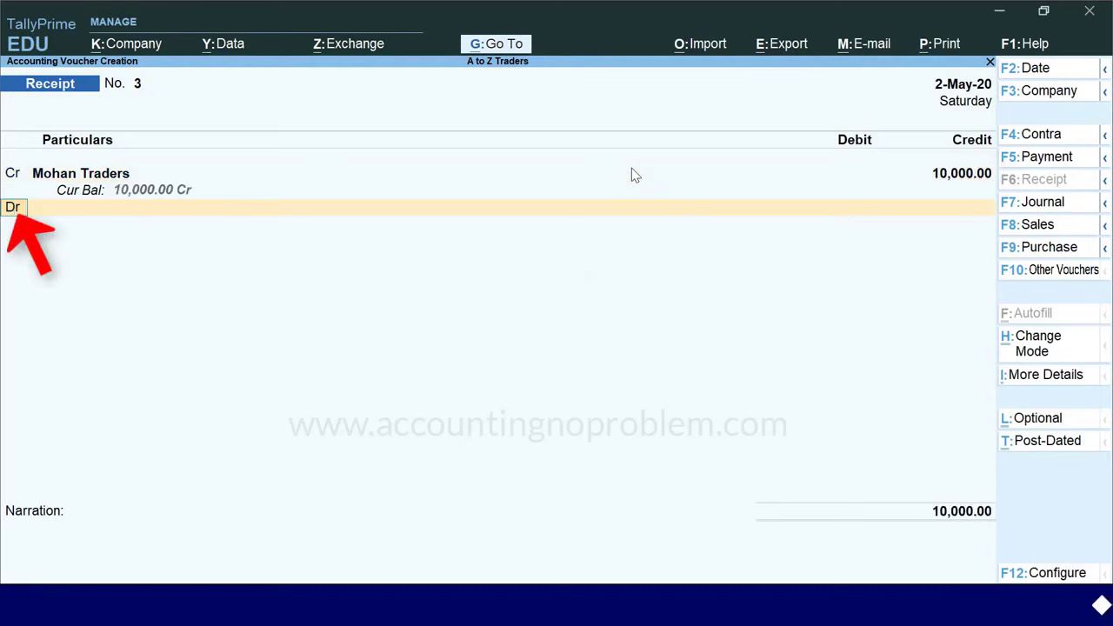
key(Return)
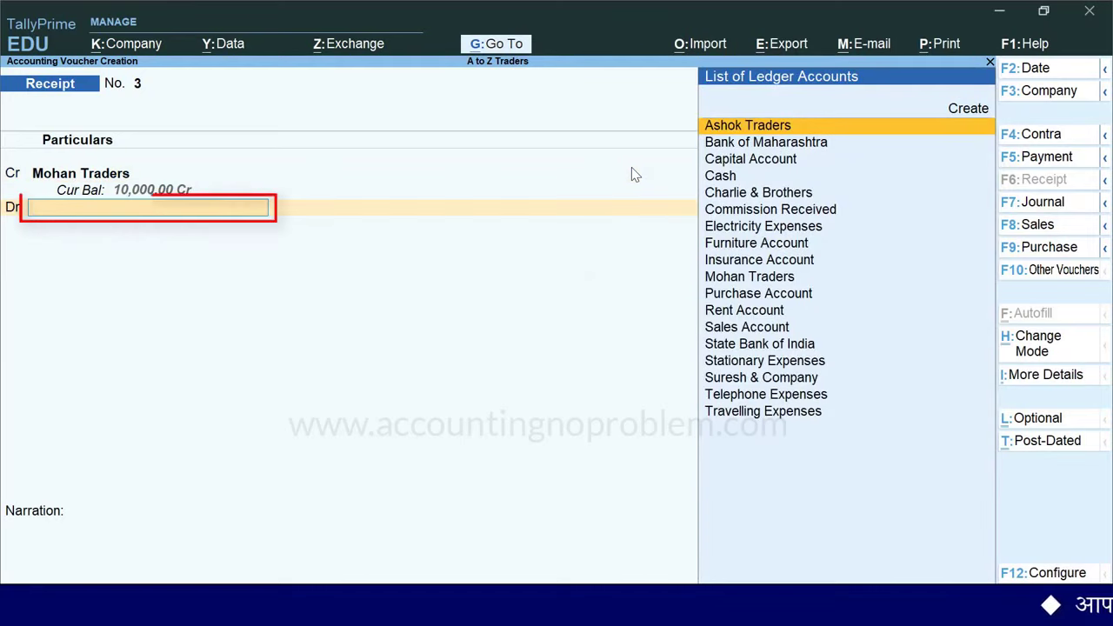
text(C)
key(Down)
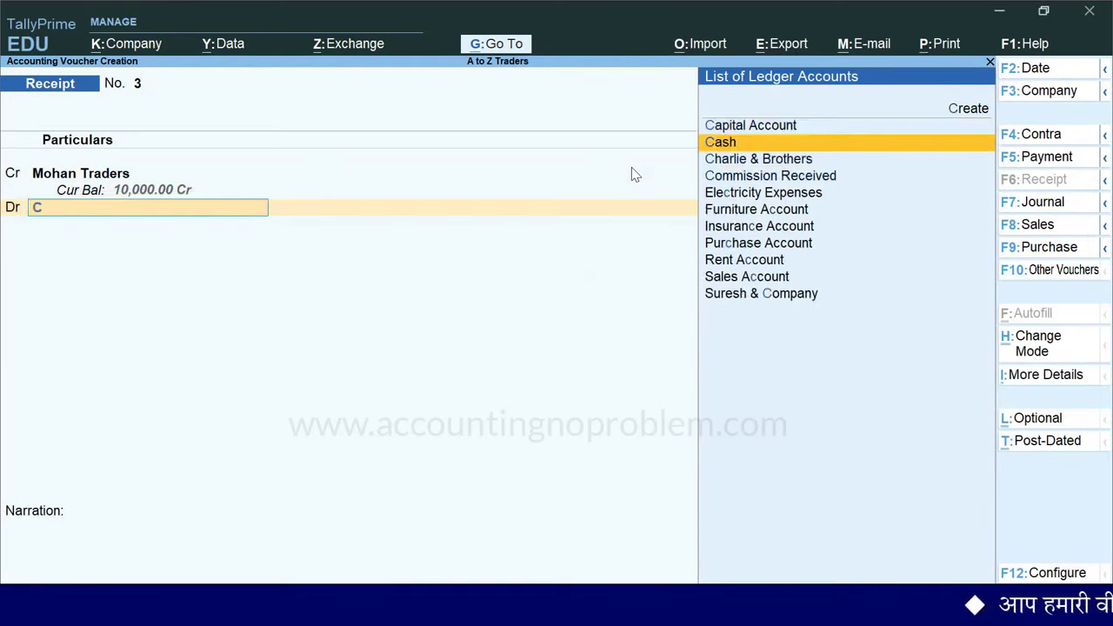
key(Return)
key(Return)
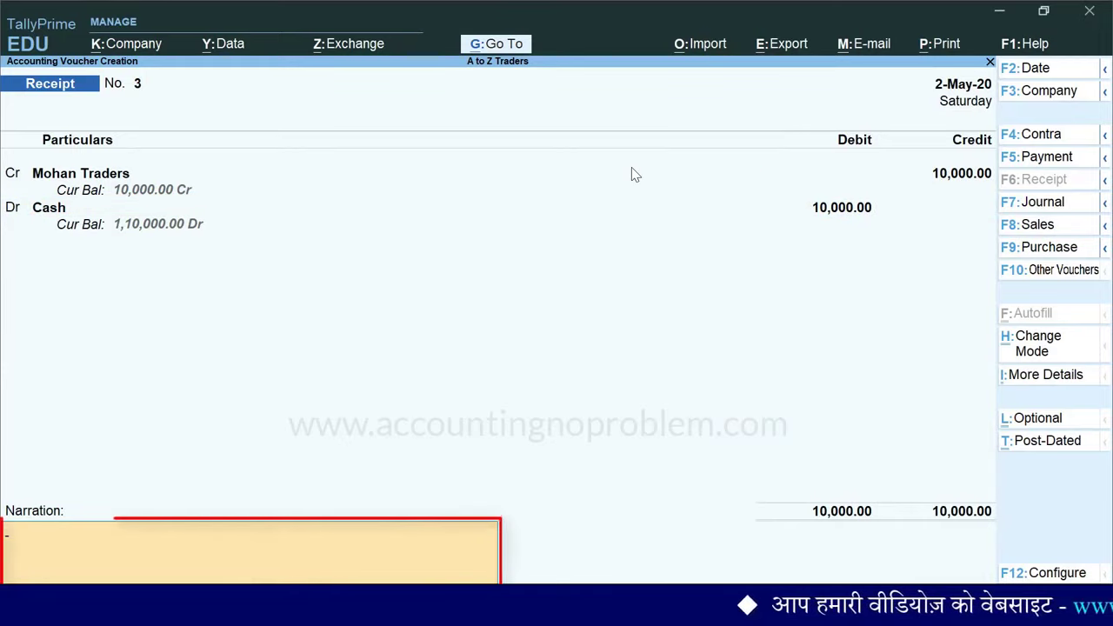
- Enter the narration "Being advance received against order from Mohan Traders by cash." and save the receipt voucher
text(Being advance received against order from Mohan Traders by cash.)
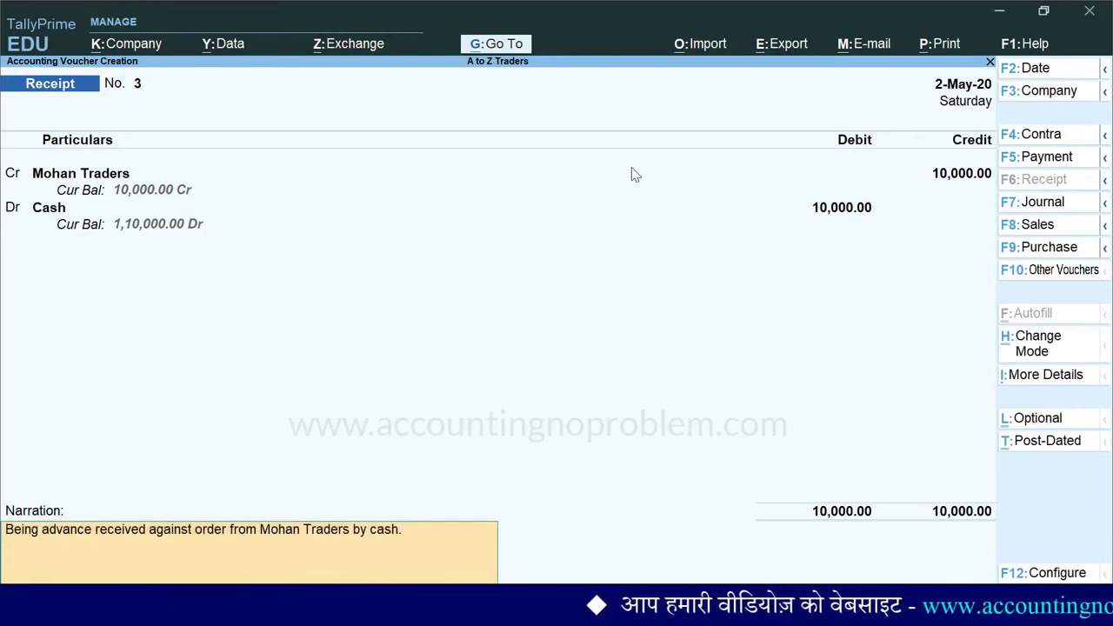
key(ctrl+a)
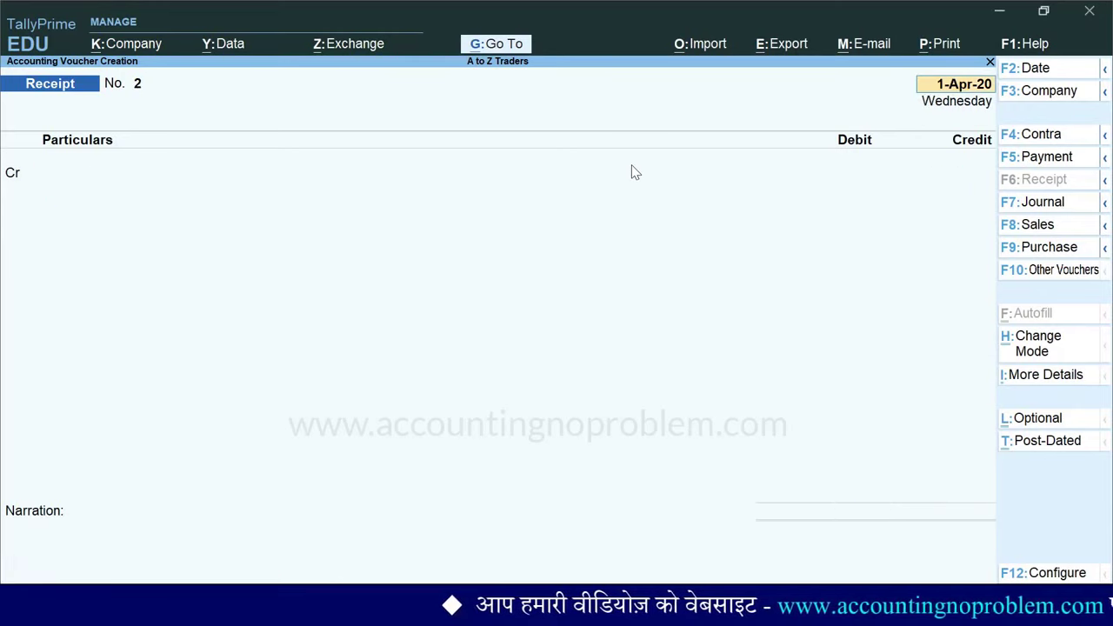